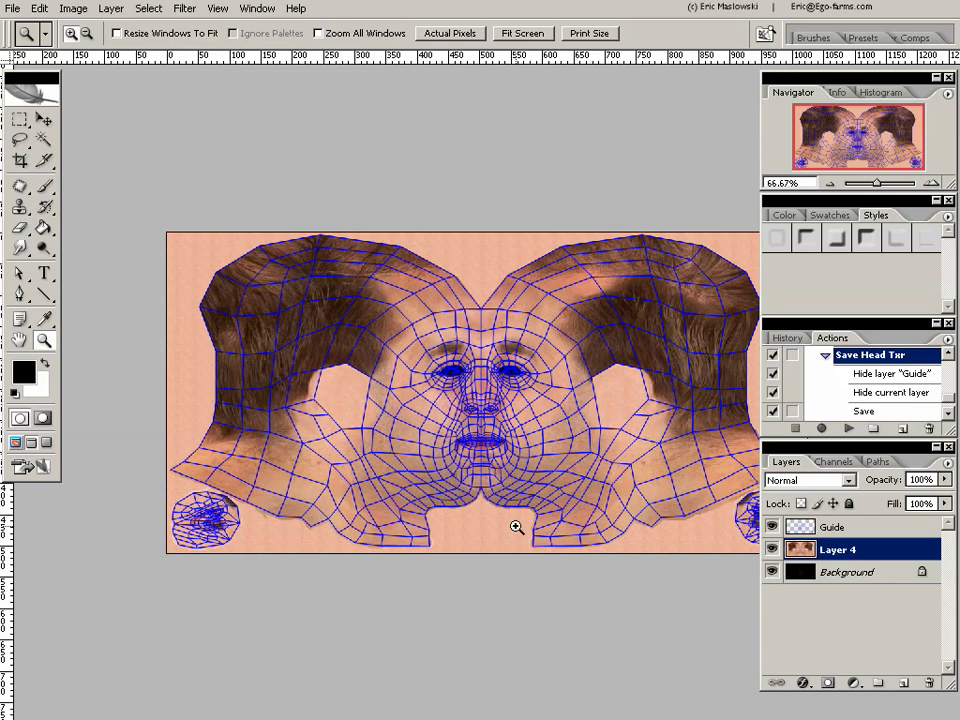
Step: Hide the Guide layer to inspect the face texture, and switch to 3ds Max to view the textured head from several angles
click(771, 526)
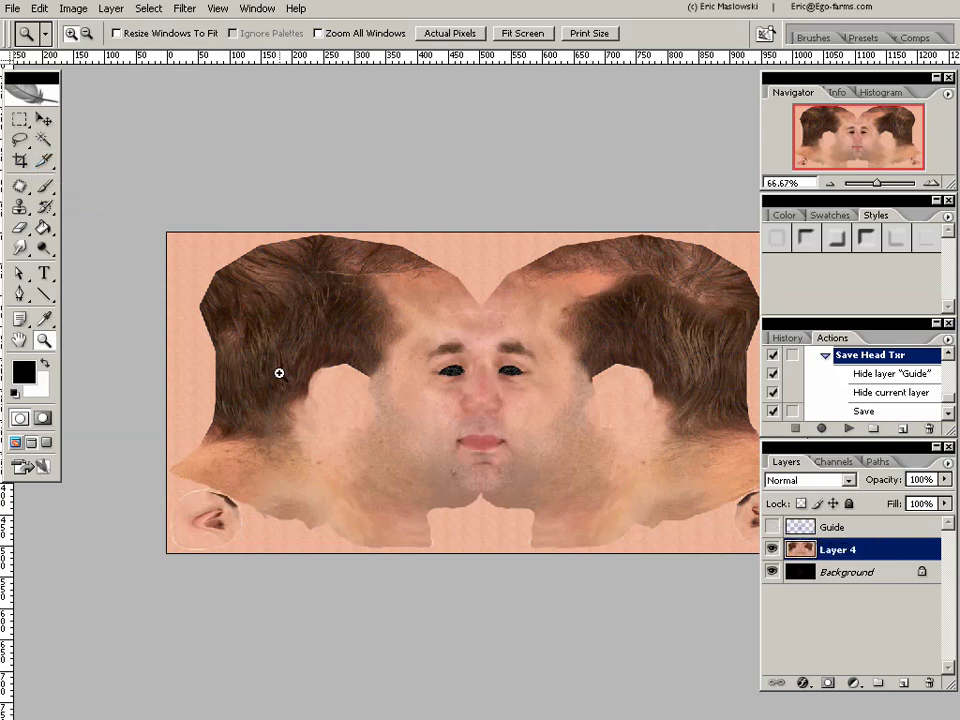
drag(369, 293, 429, 474)
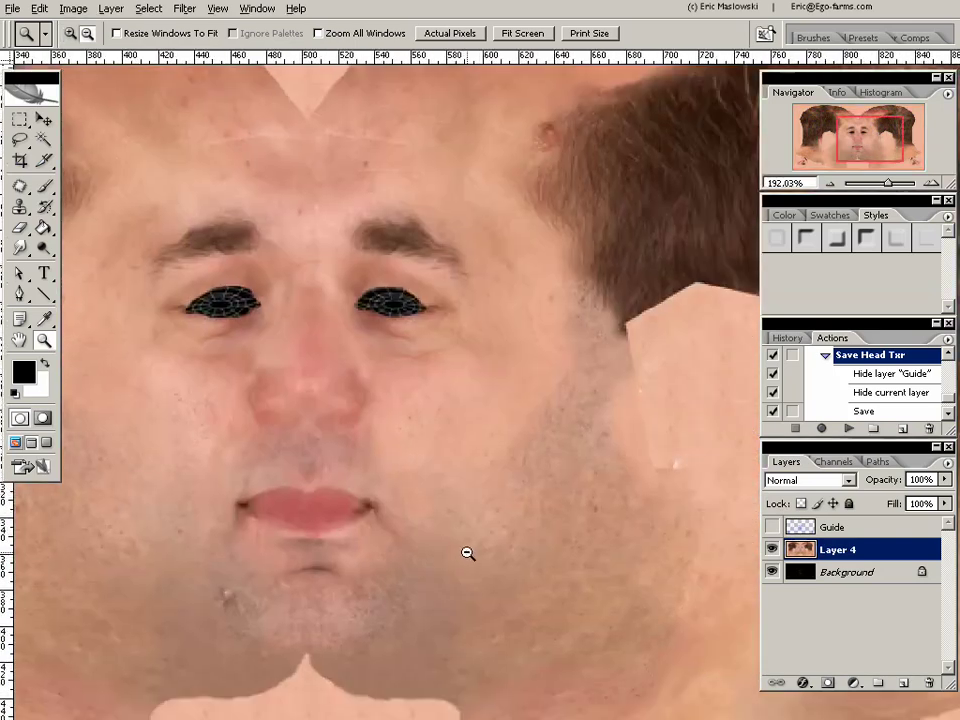
key(alt+Tab)
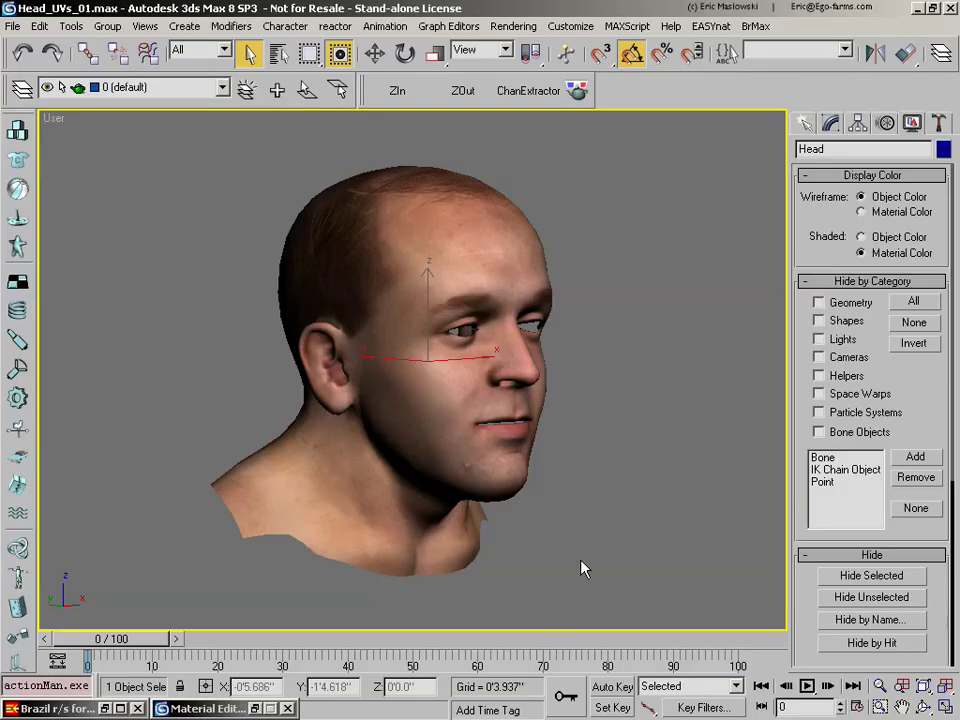
key(ctrl+r)
drag(505, 439, 384, 446)
scroll(431, 458, up, 5)
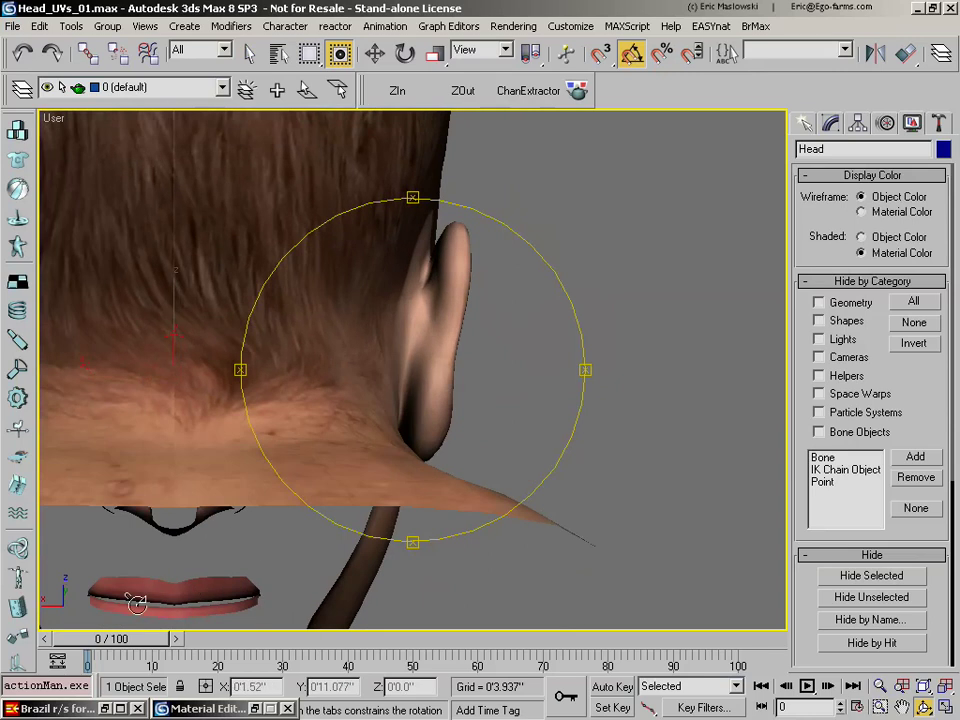
drag(406, 447, 274, 482)
drag(420, 392, 287, 297)
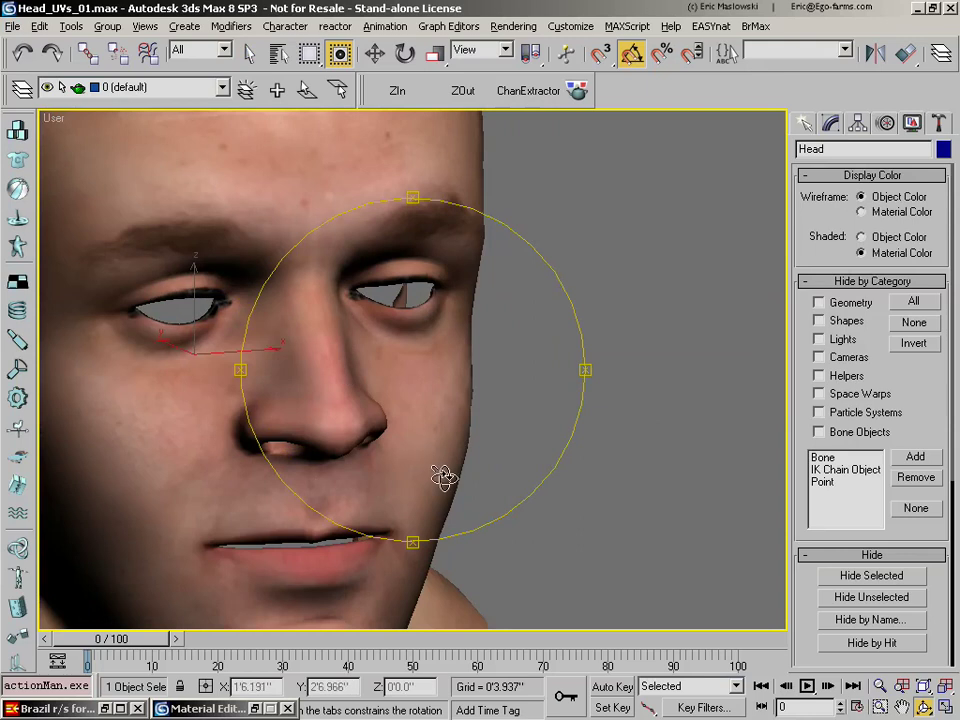
Step: Return to Photoshop, compare the face texture with and without the Guide layer, leave it shown, and restore the standard windowed screen mode
key(alt+Tab)
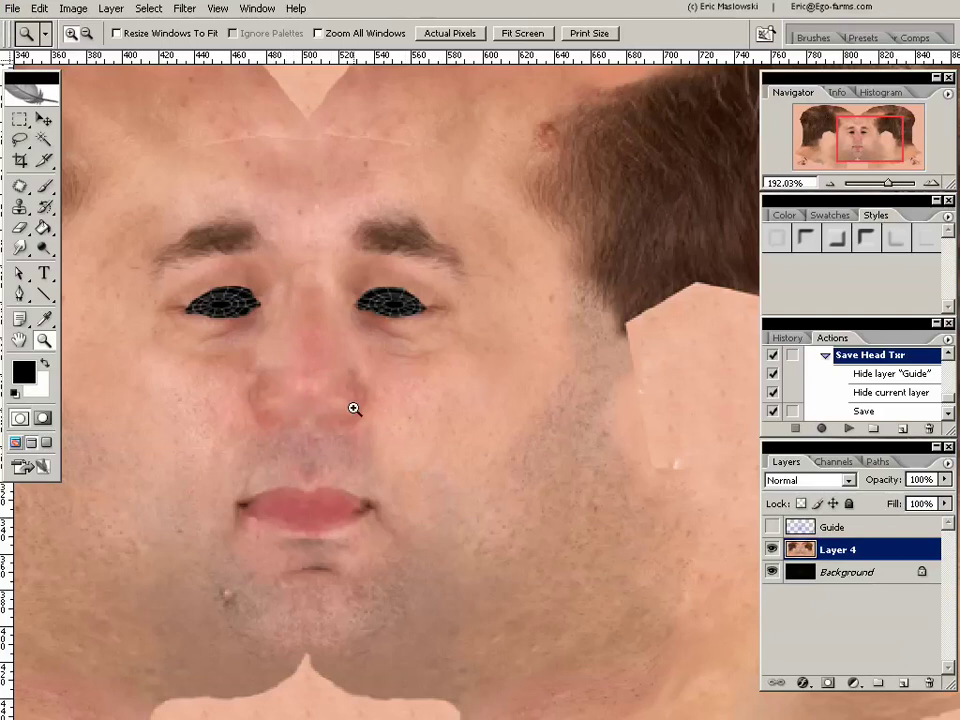
click(771, 527)
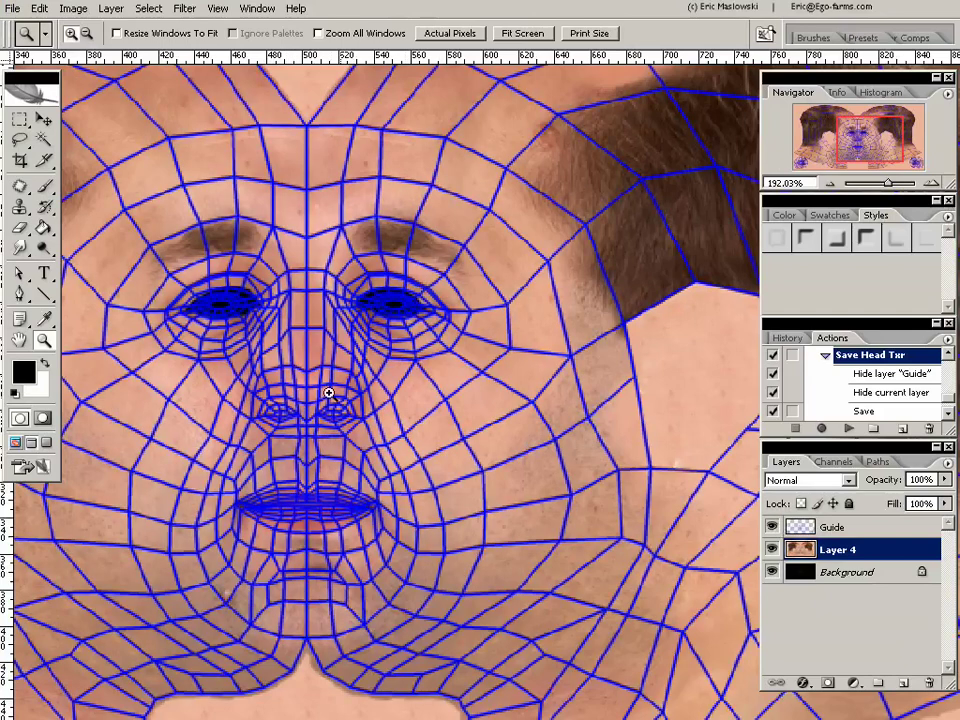
click(771, 527)
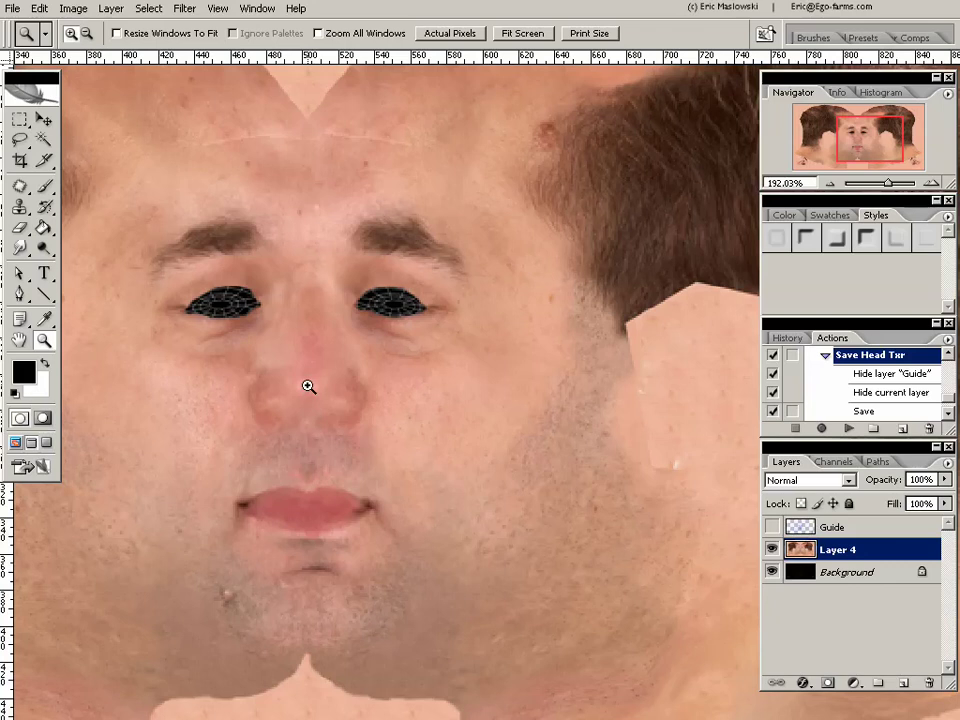
click(771, 524)
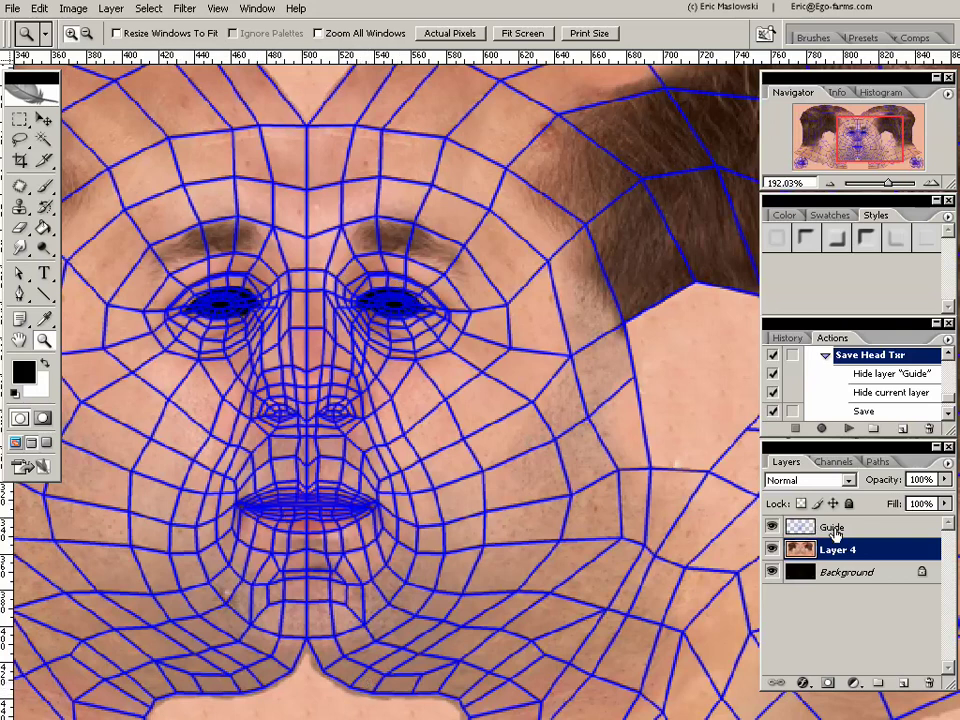
key(f)
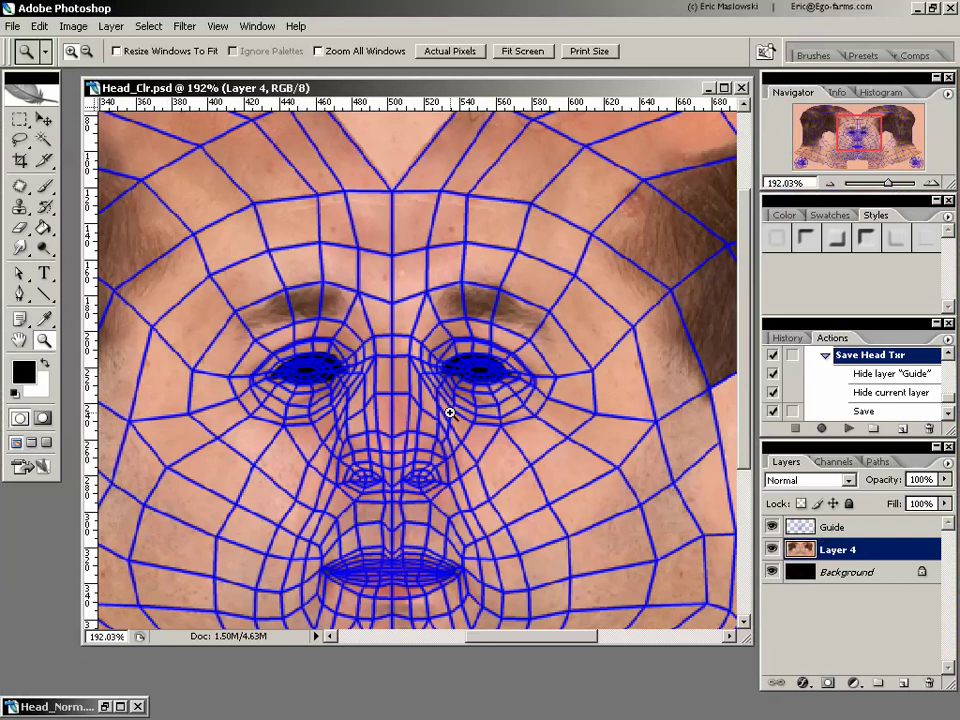
Step: Restore the minimized Head_Norm.jpg and examine the eyes, nose and mouth of the normal map up close
click(105, 707)
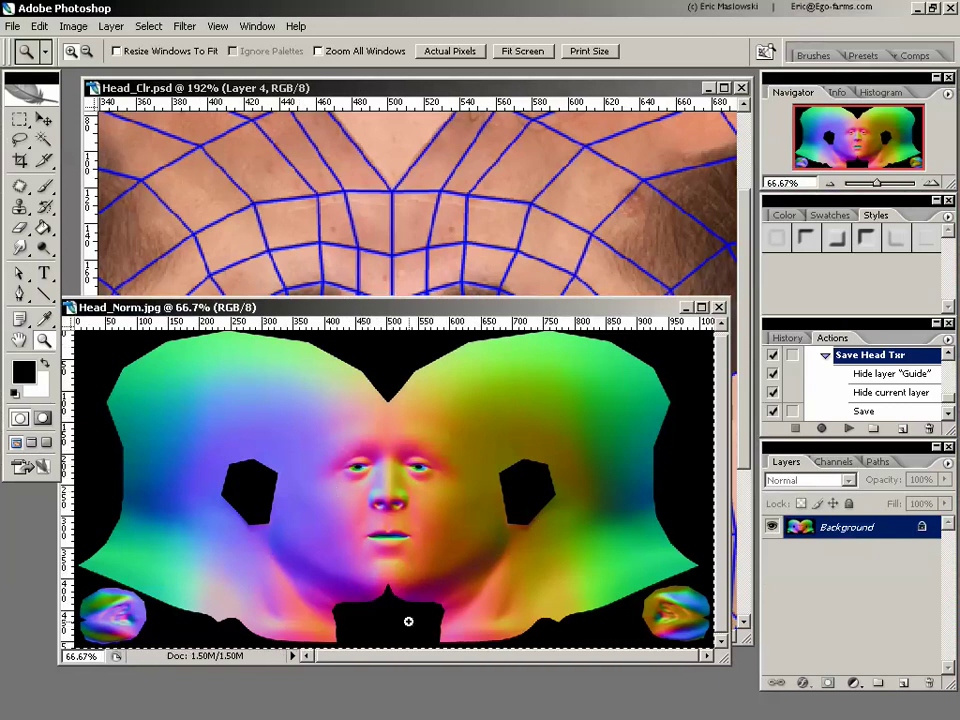
drag(424, 445, 300, 495)
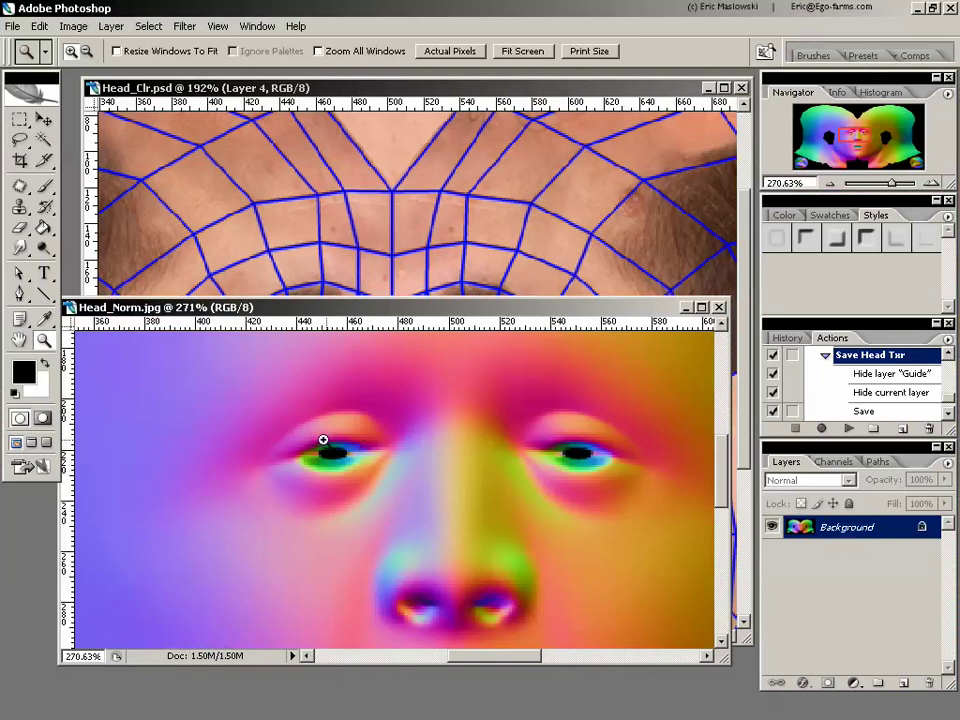
drag(604, 591, 521, 401)
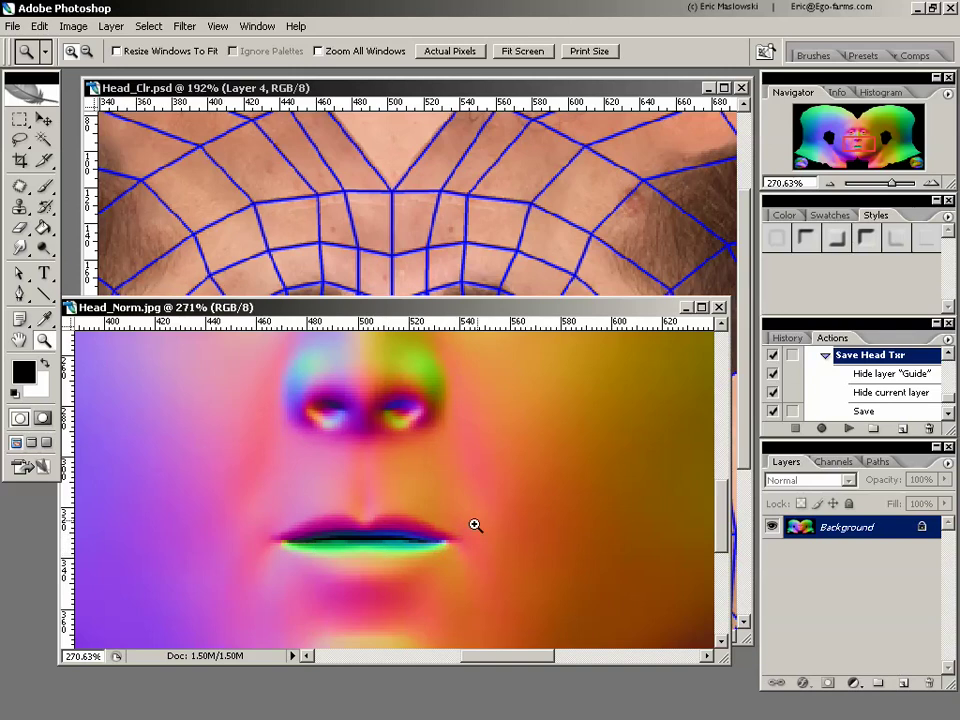
drag(497, 454, 477, 541)
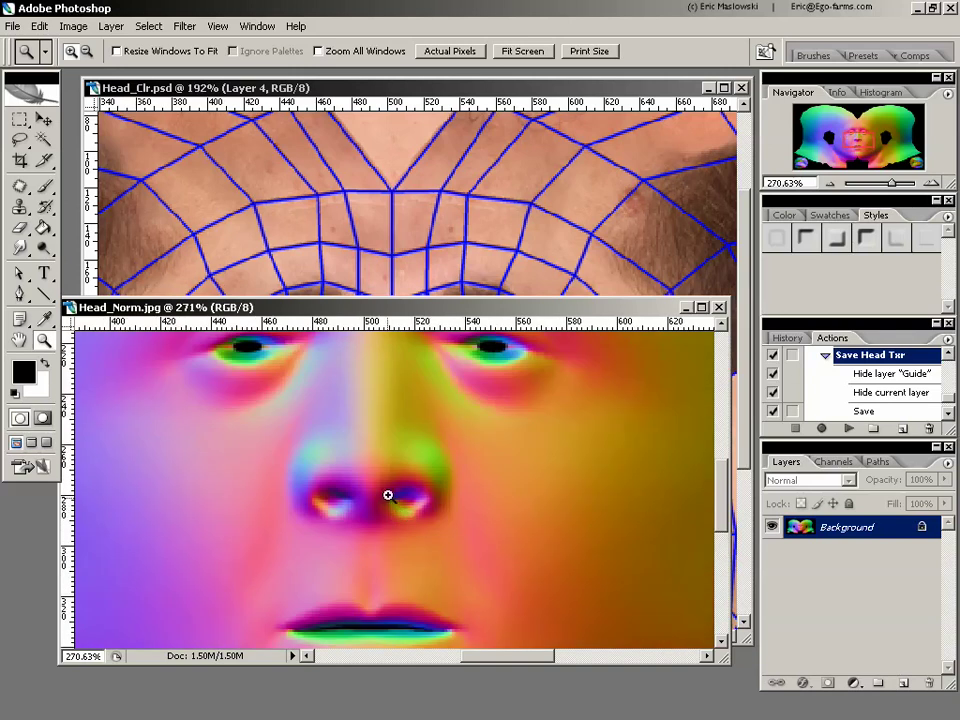
drag(467, 461, 506, 568)
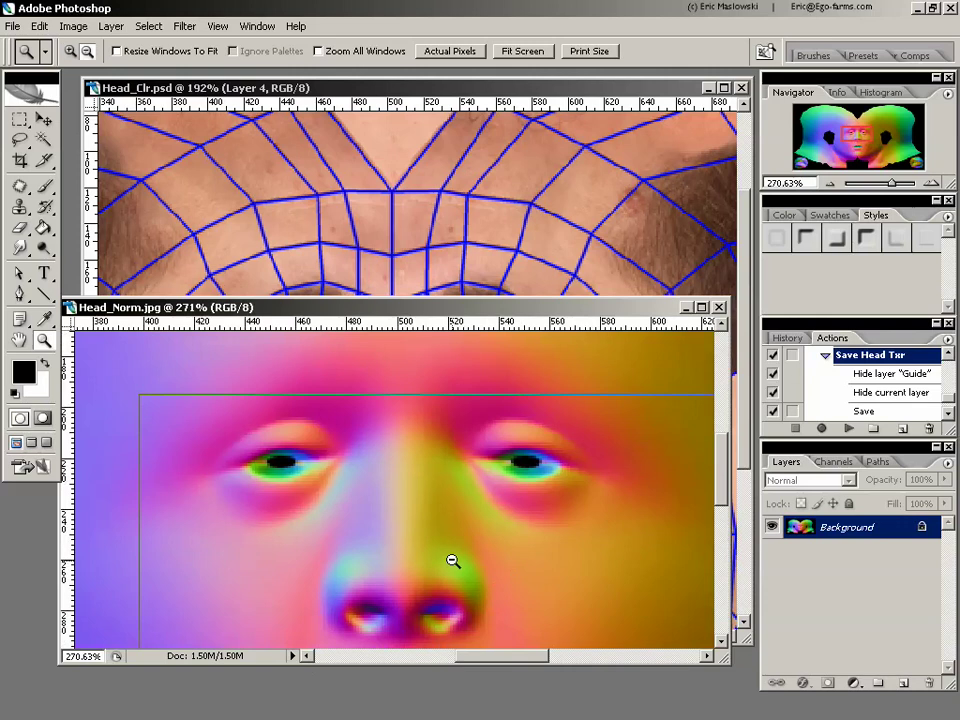
alt+click(480, 568)
alt+click(475, 579)
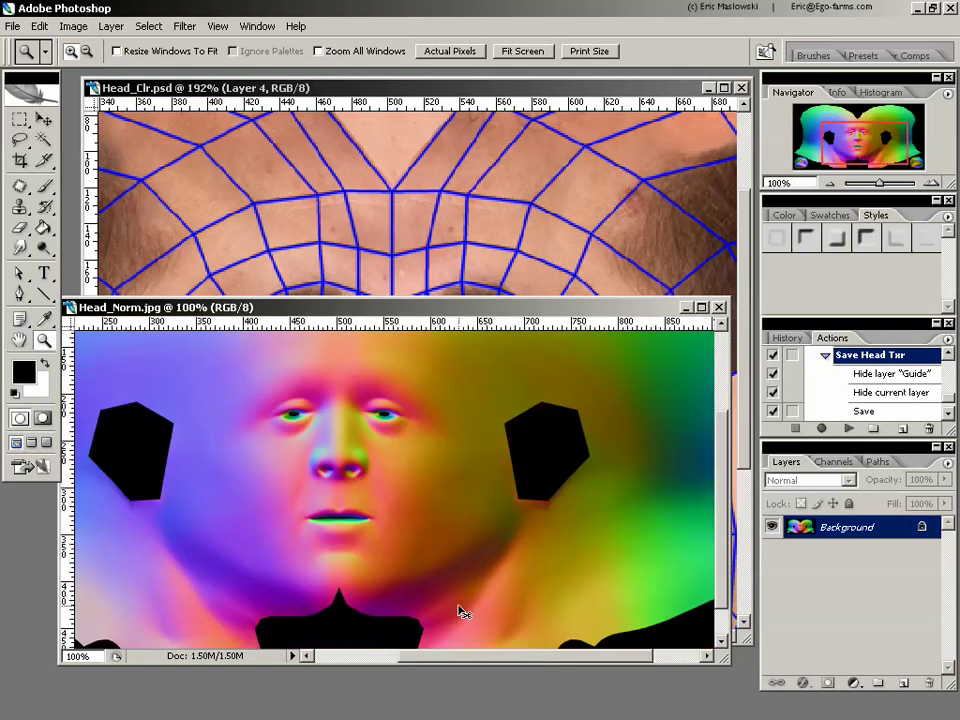
Step: Paste the copied normal map into Head_Clr.psd as a new layer above Layer 4
click(541, 86)
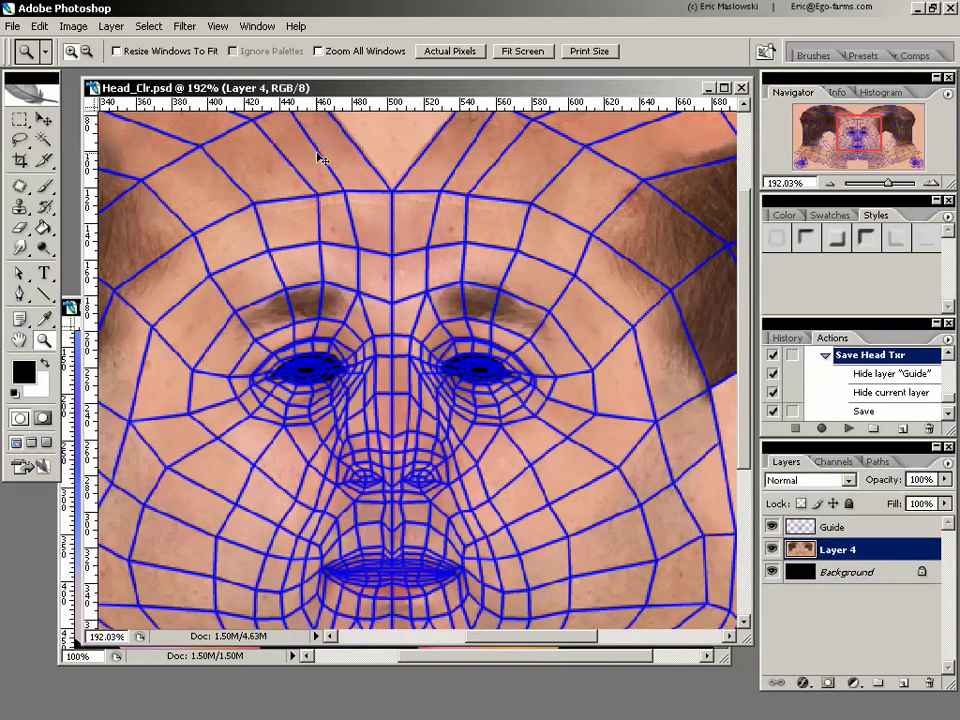
key(ctrl+v)
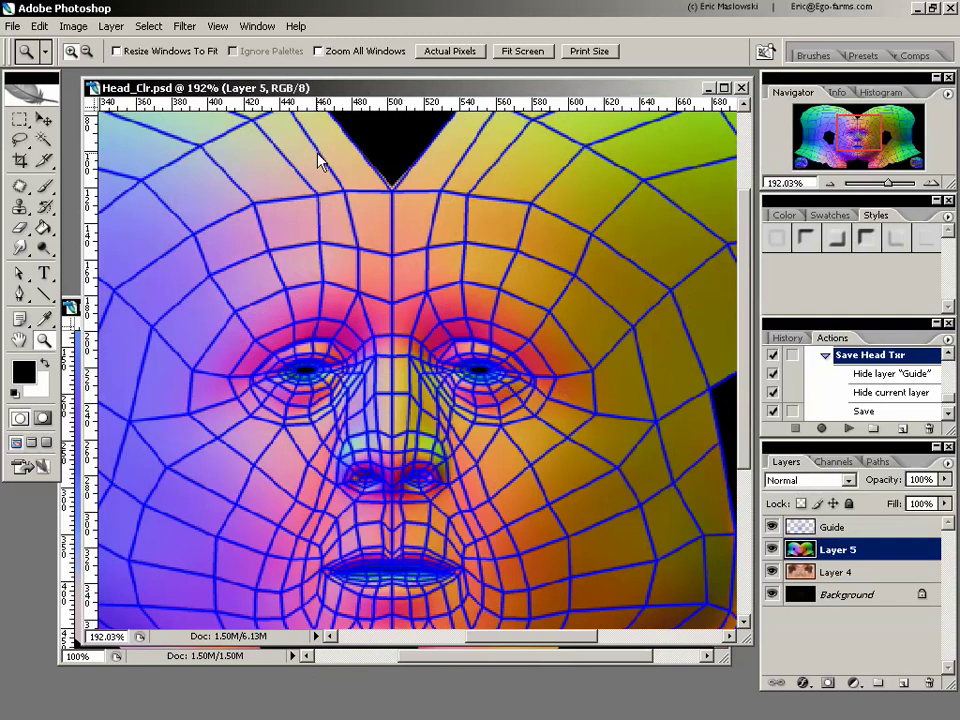
alt+click(485, 530)
alt+click(487, 532)
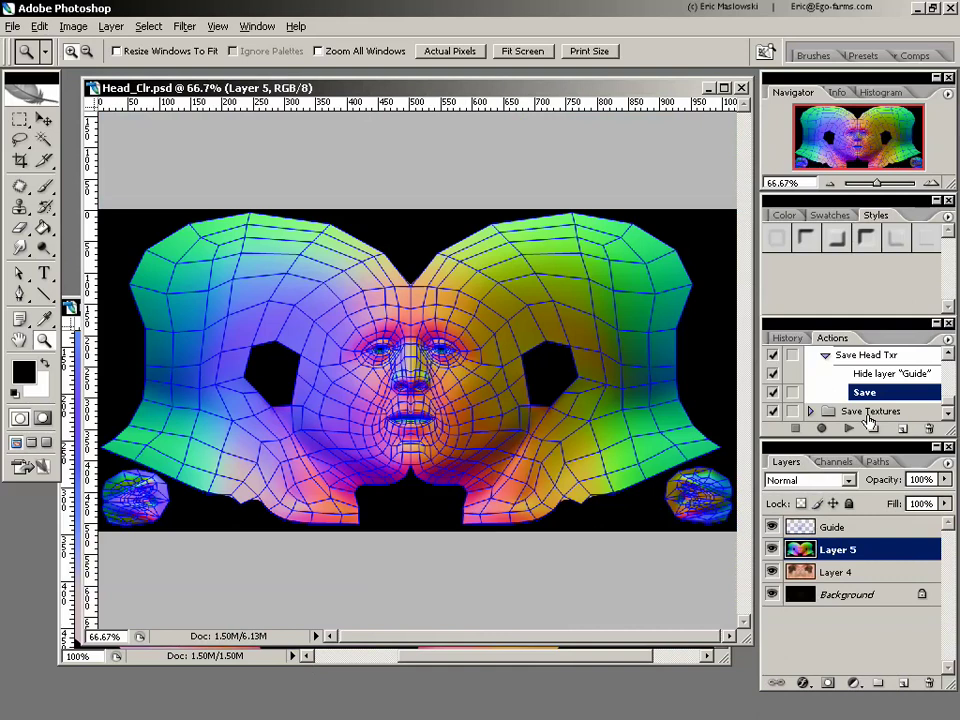
Step: Rename the pasted normal map layer to Normals
mouse_move(849, 460)
mouse_down()
mouse_move(849, 562)
mouse_move(866, 451)
mouse_up()
double_click(850, 553)
text(Normals)
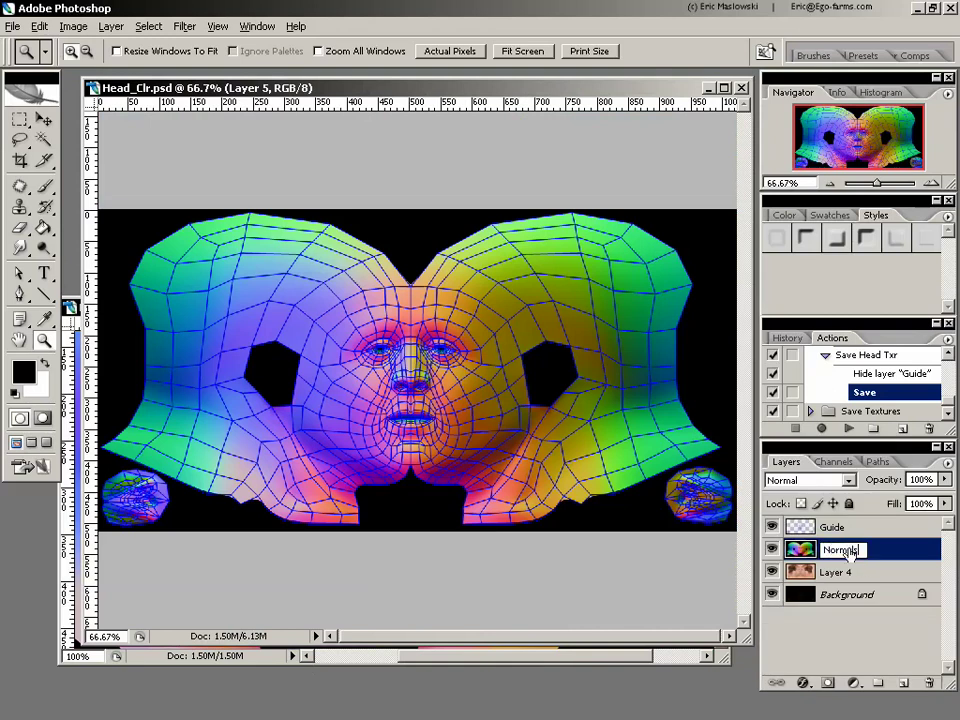
key(Return)
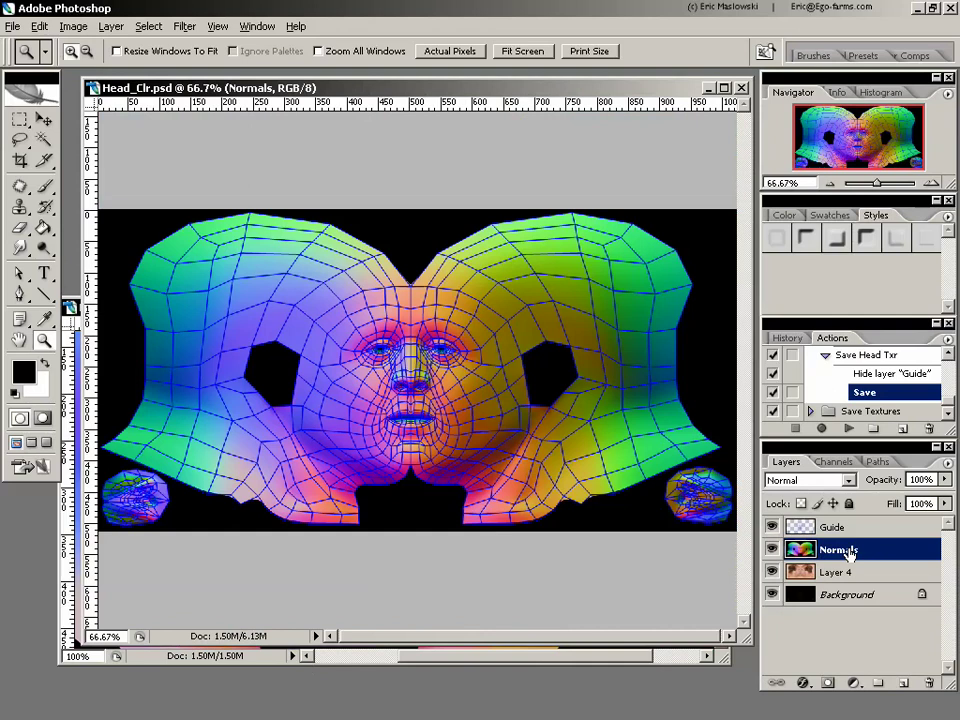
Step: Record hiding the Normals layer into the Save Head Txr action and place that command before Save
click(872, 570)
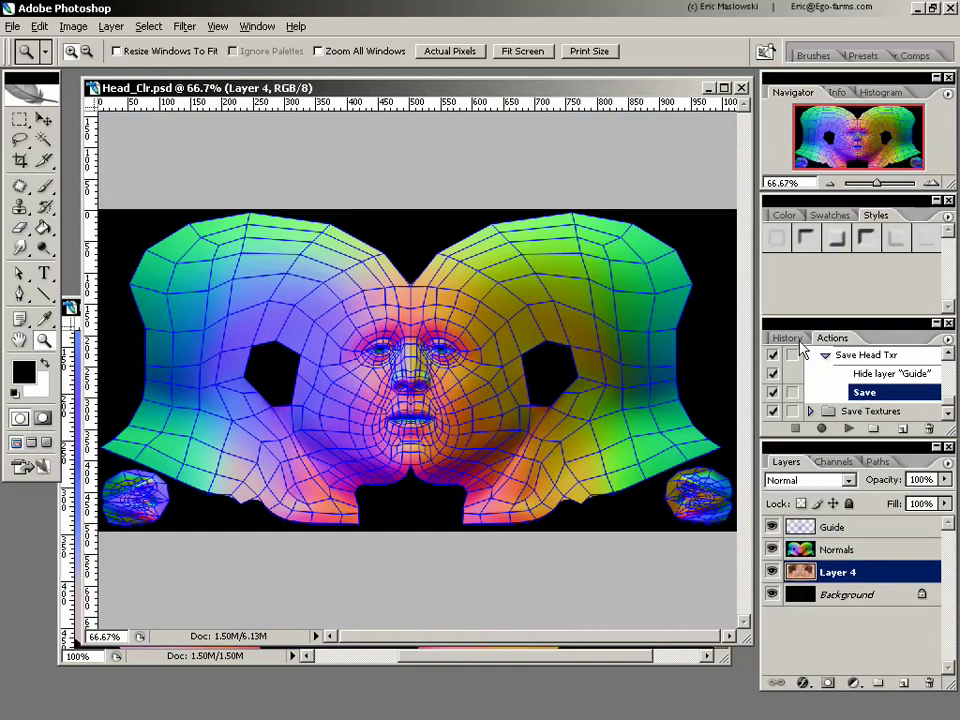
click(821, 429)
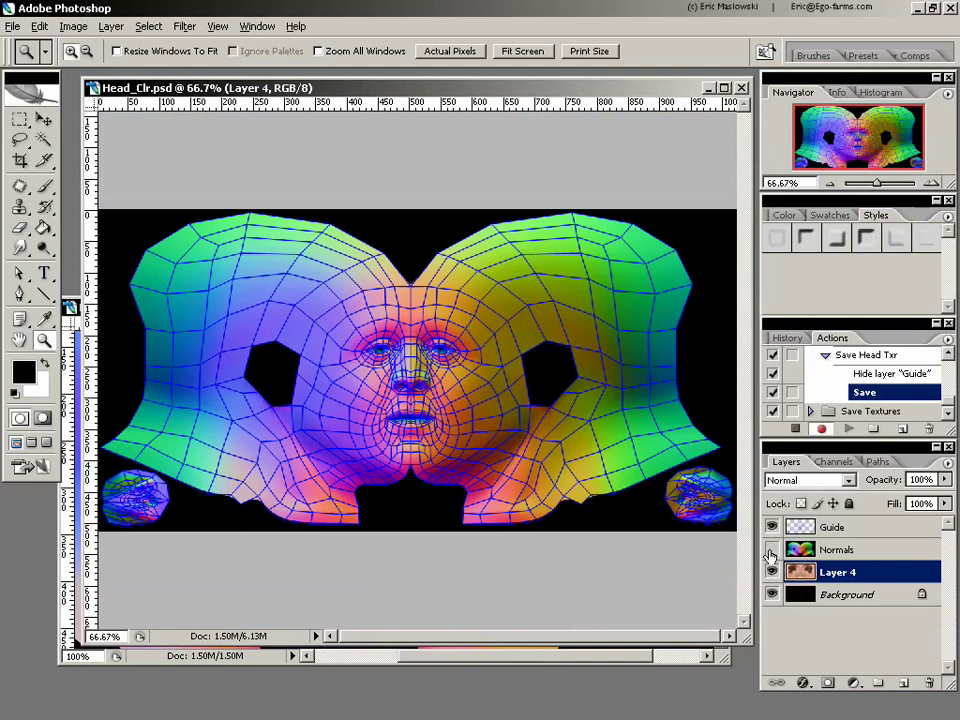
click(771, 550)
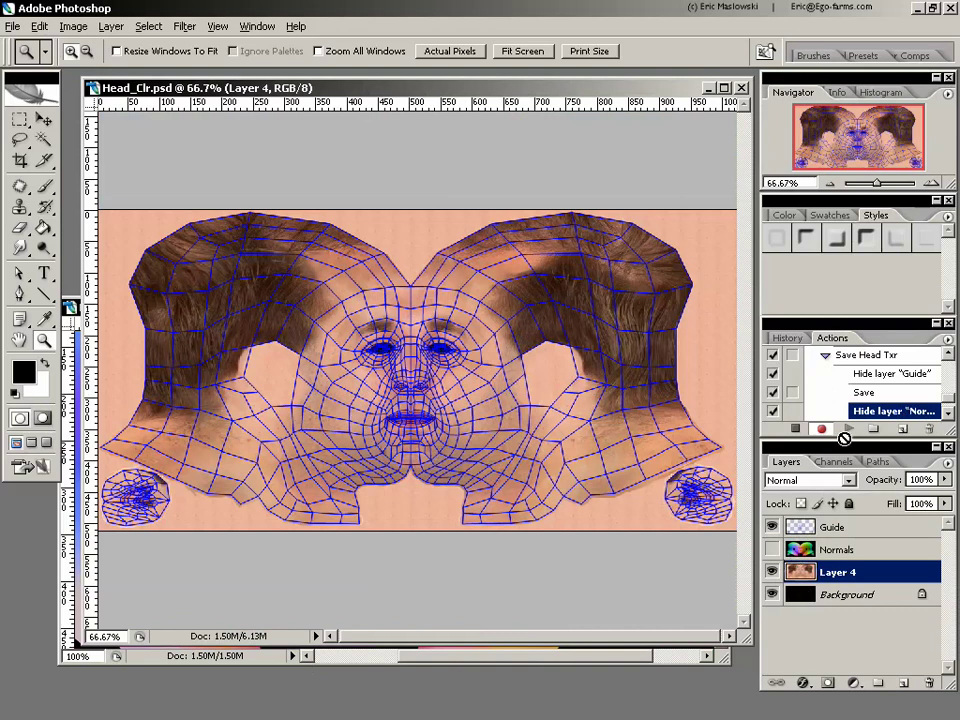
click(795, 429)
drag(915, 392, 885, 418)
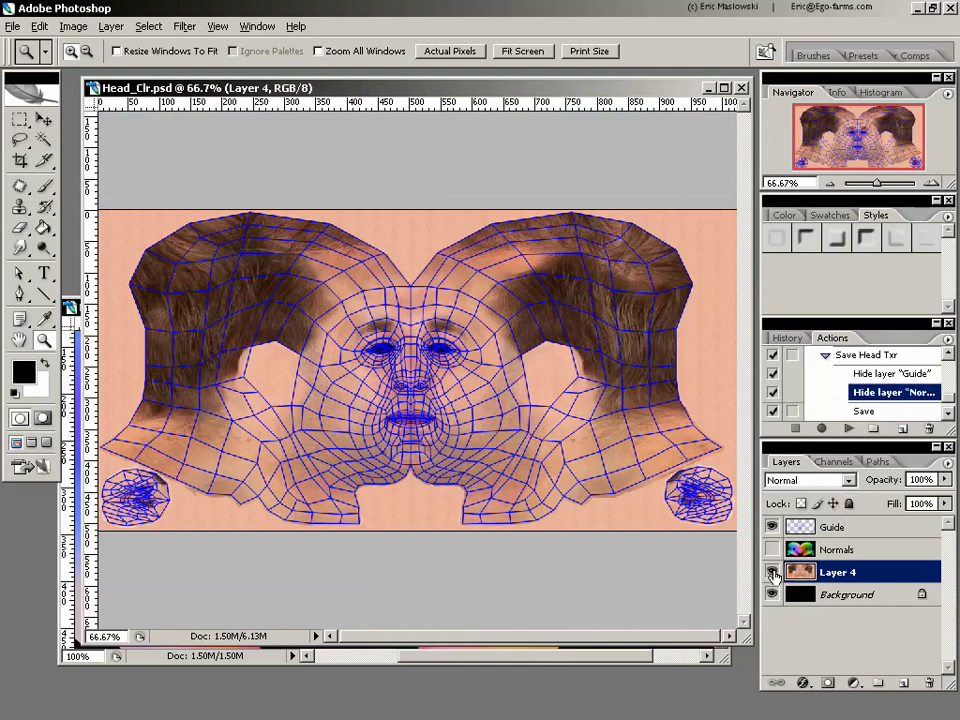
Step: Show the Normals layer again and run the Save Head Txr action to test it
click(771, 549)
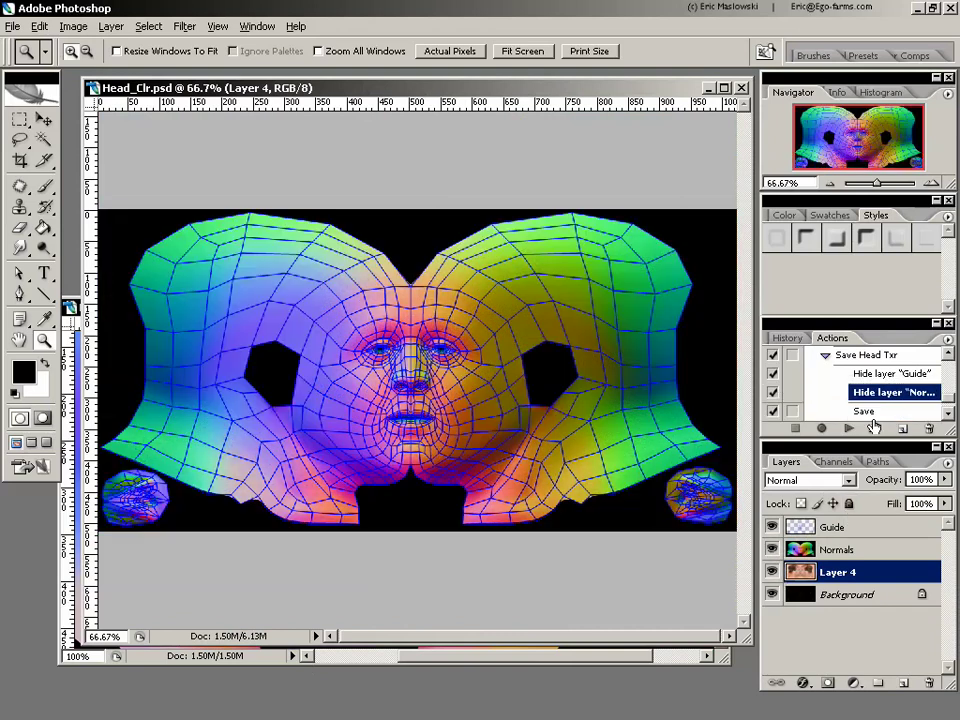
click(866, 356)
click(848, 429)
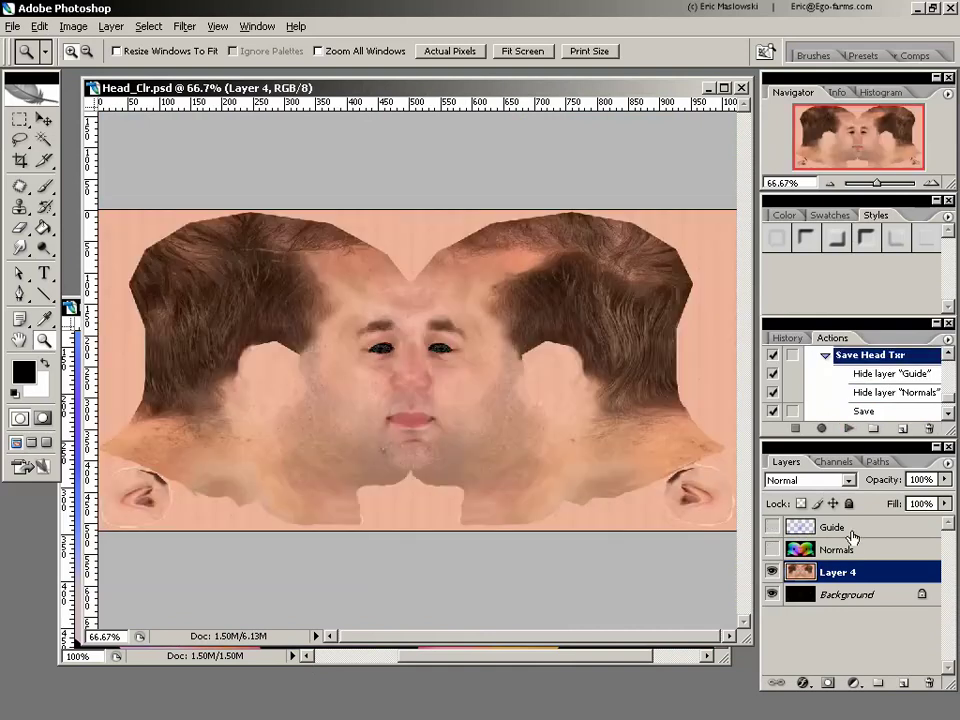
Step: Make the Normals layer visible without the guide and add a new empty layer directly above it
click(772, 549)
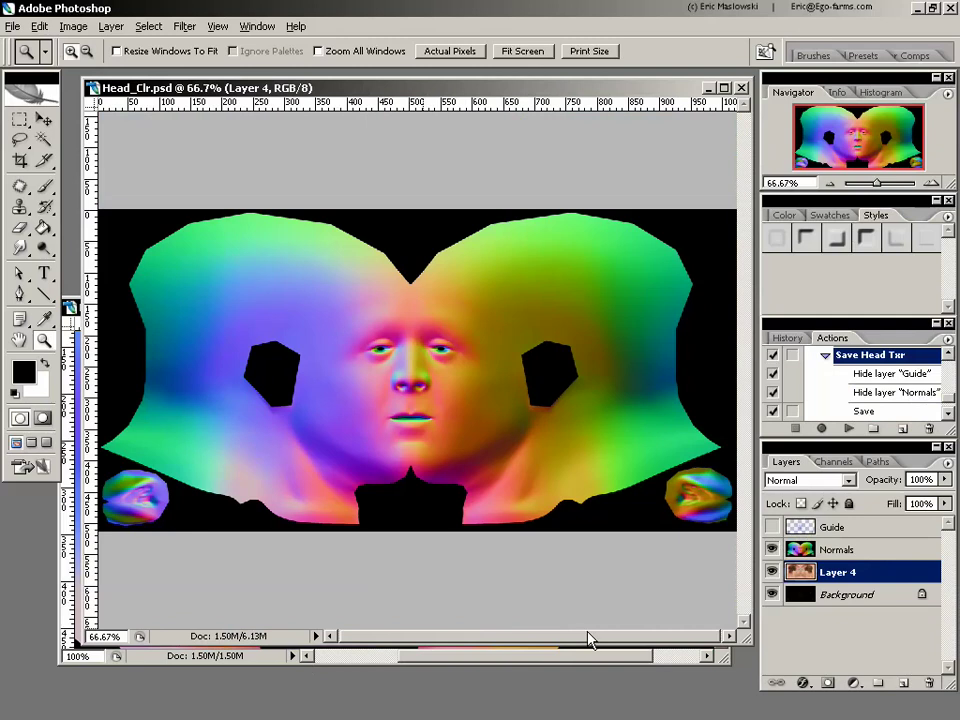
drag(370, 327, 476, 452)
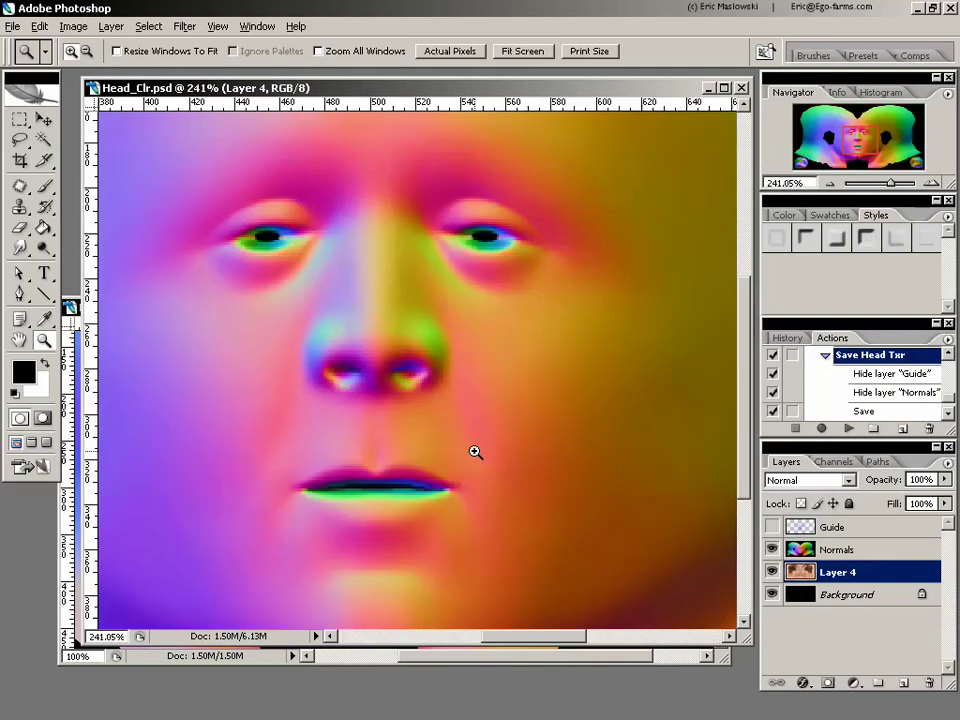
click(868, 550)
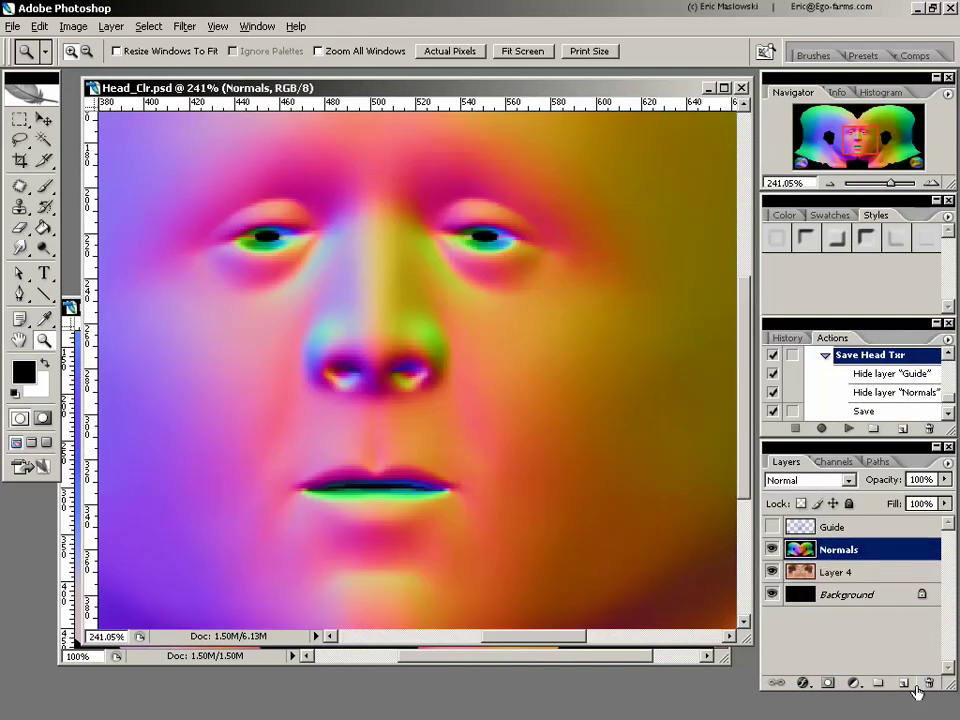
click(903, 683)
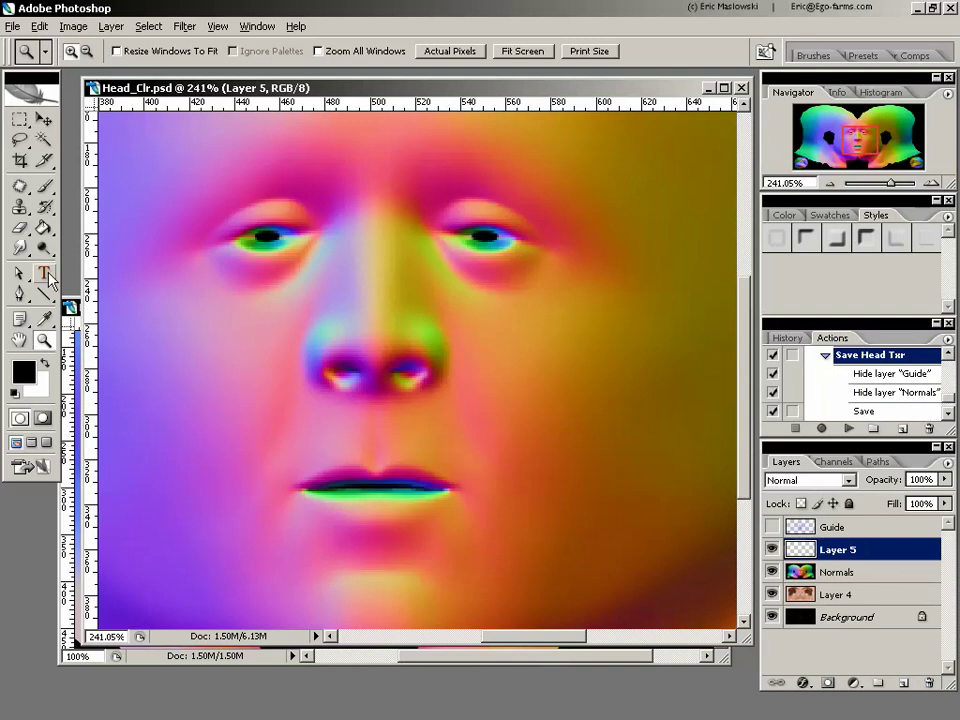
Step: Set the foreground colour to bright green #00ff18 and brush outlines around the left eye, left nostril and half the mouth line on Layer 5
click(44, 186)
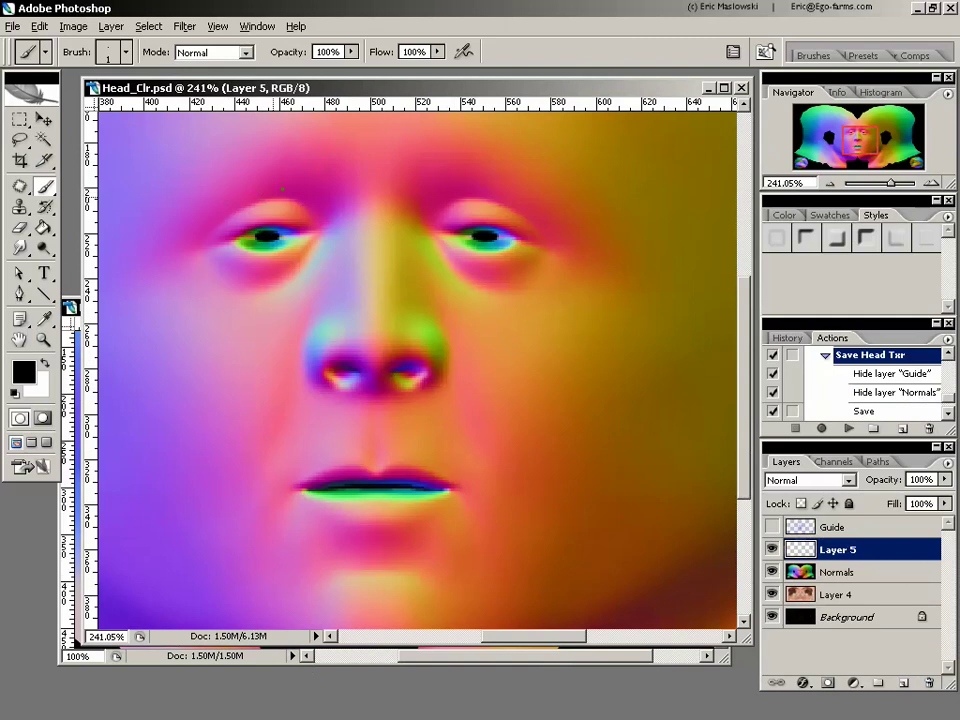
click(44, 318)
click(22, 371)
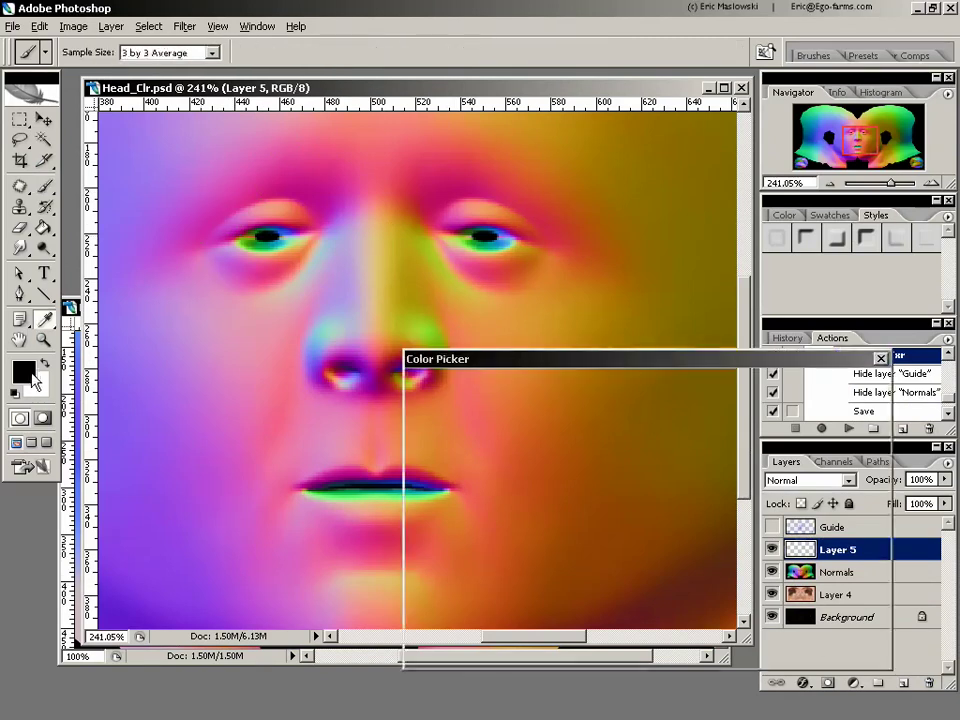
click(679, 405)
drag(683, 405, 680, 398)
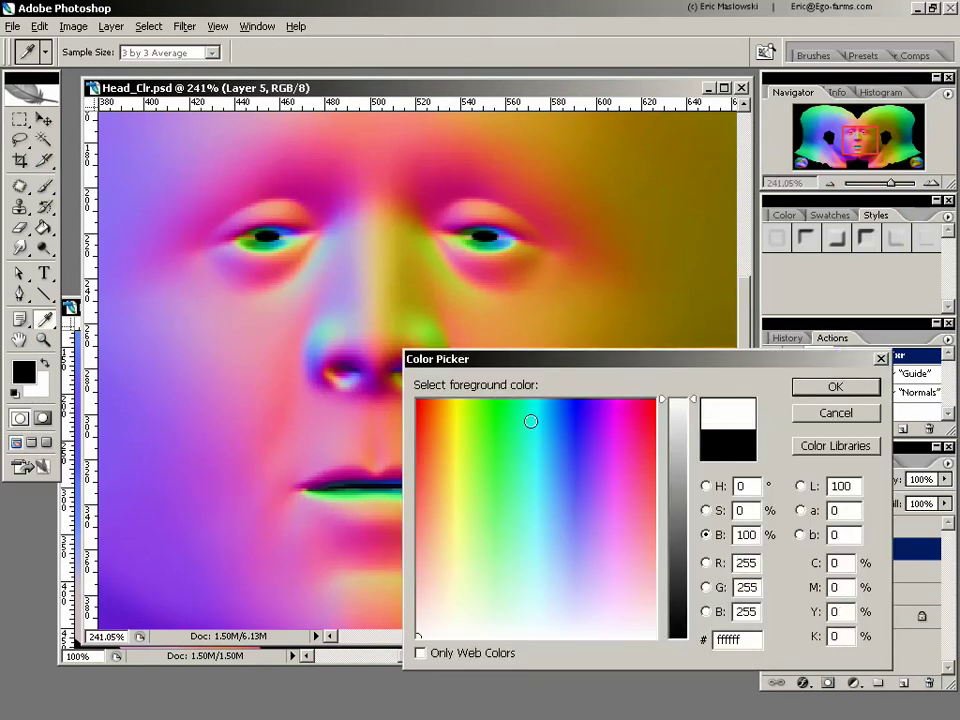
drag(531, 420, 503, 397)
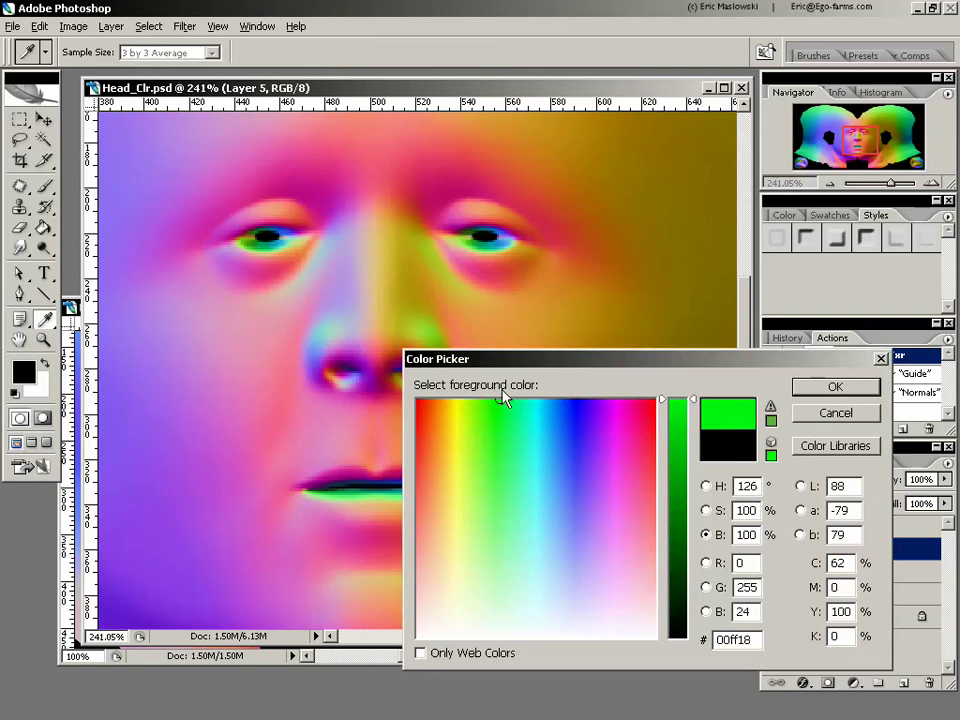
click(834, 386)
key(b)
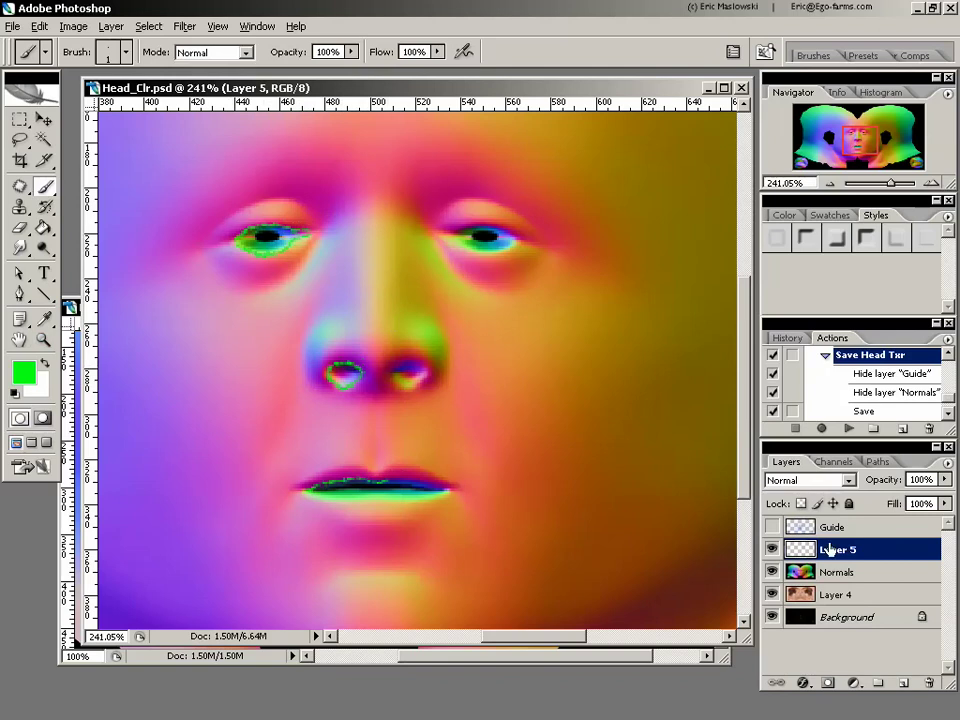
Step: Hide the Normals layer and clone skin on Layer 4 over the black area outside the left eye's green outline
click(772, 574)
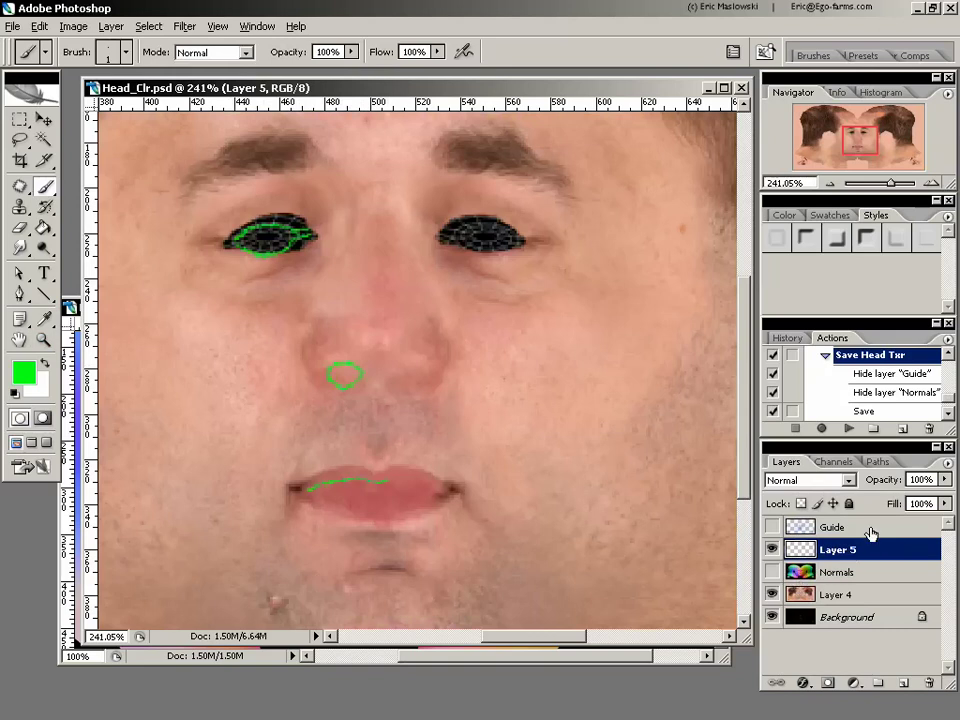
click(856, 595)
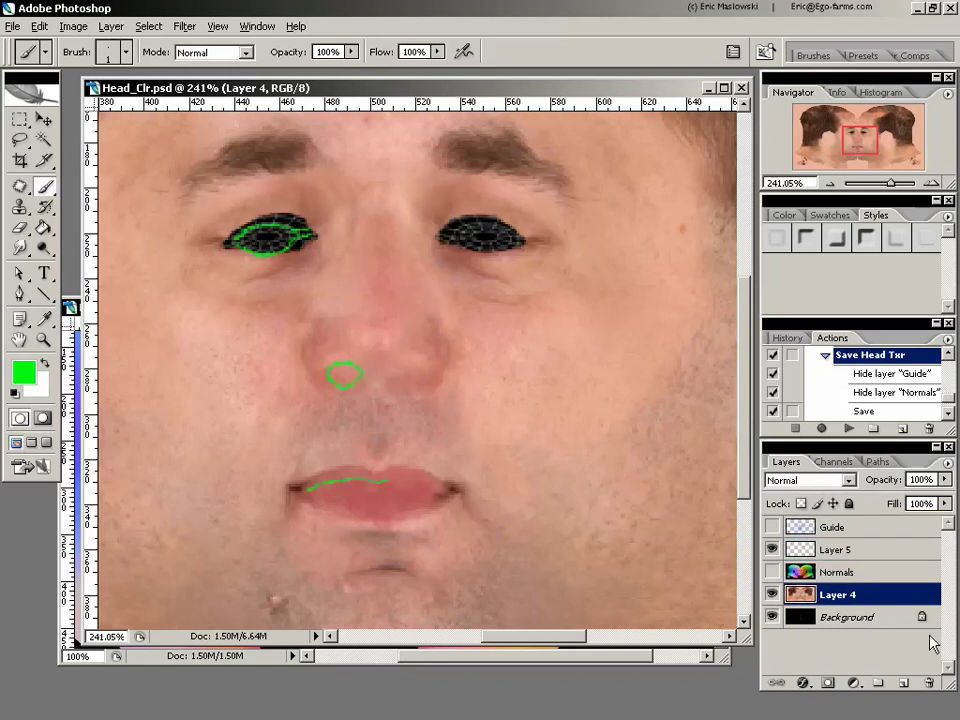
click(19, 206)
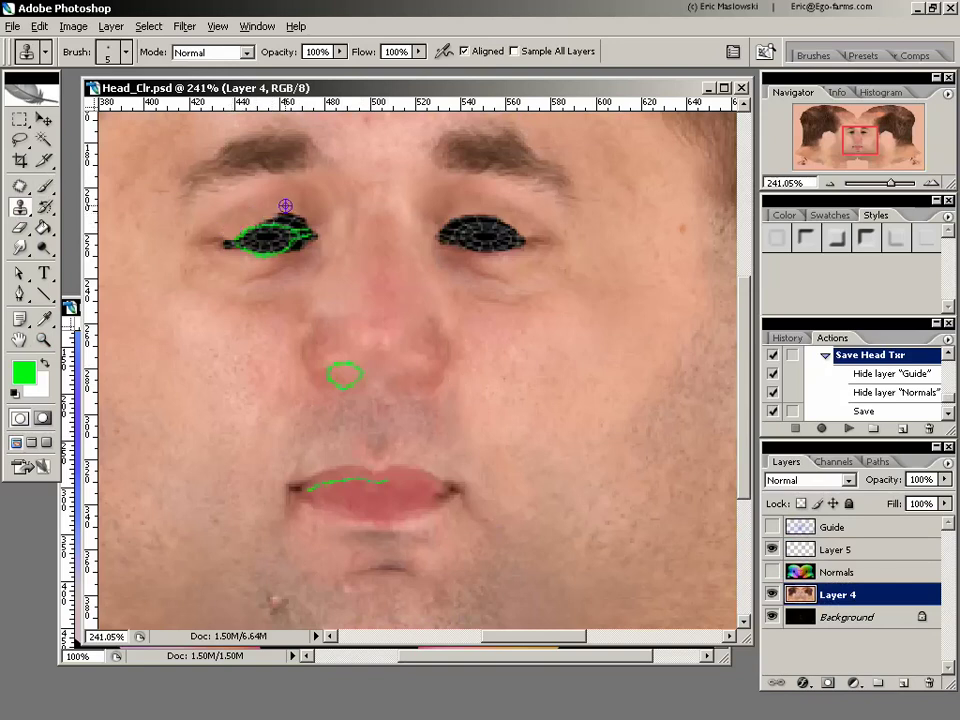
mouse_move(277, 215)
mouse_down()
mouse_move(300, 214)
mouse_move(267, 216)
mouse_up()
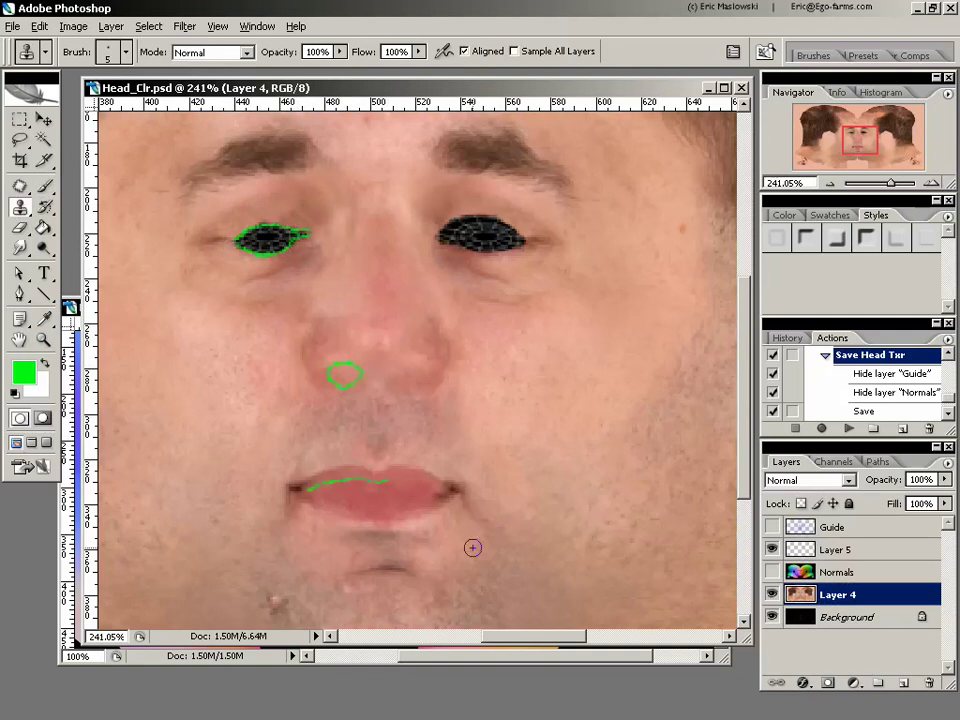
Step: Hide the outline layer, Layer 5, and run the Save Head Txr action
click(772, 550)
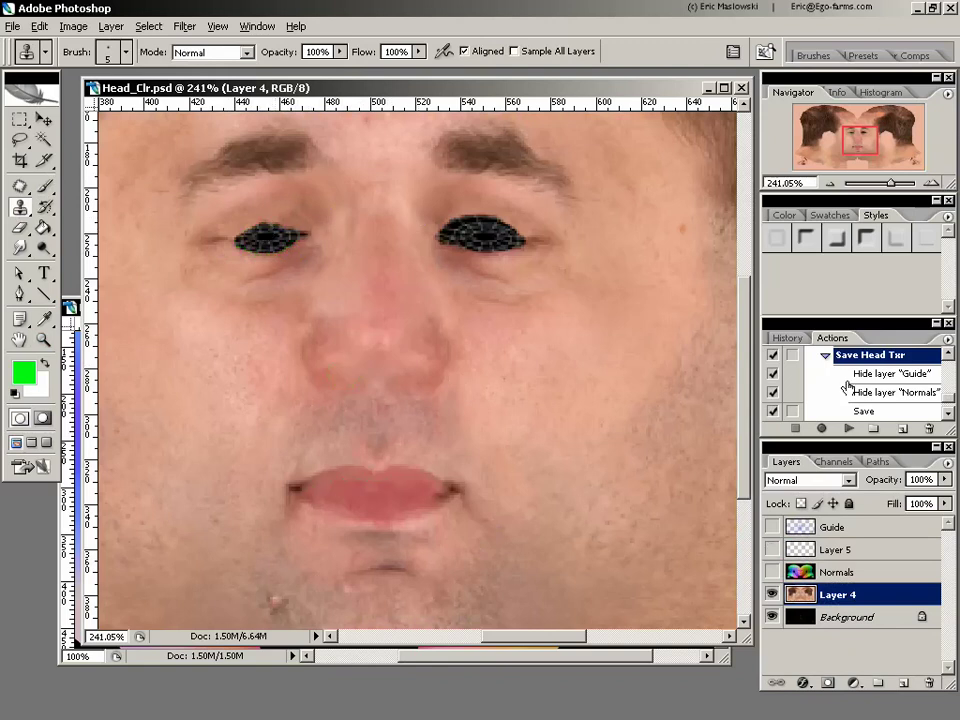
click(846, 428)
Step: Switch to 3ds Max and inspect the retouched eyelid area on the head from several angles
key(alt+Tab)
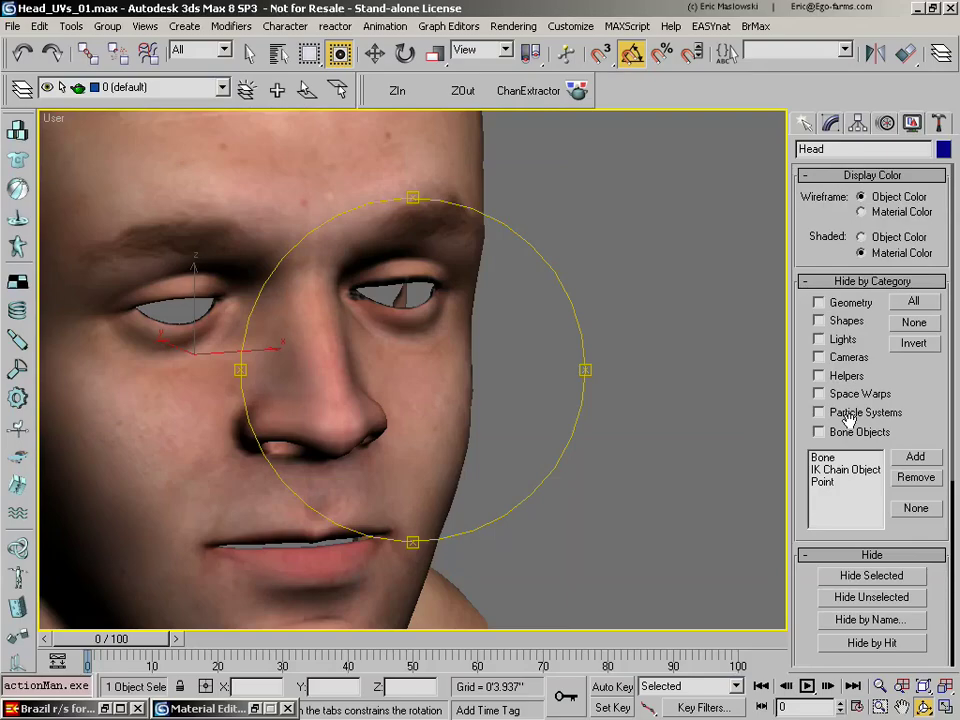
drag(425, 384, 484, 349)
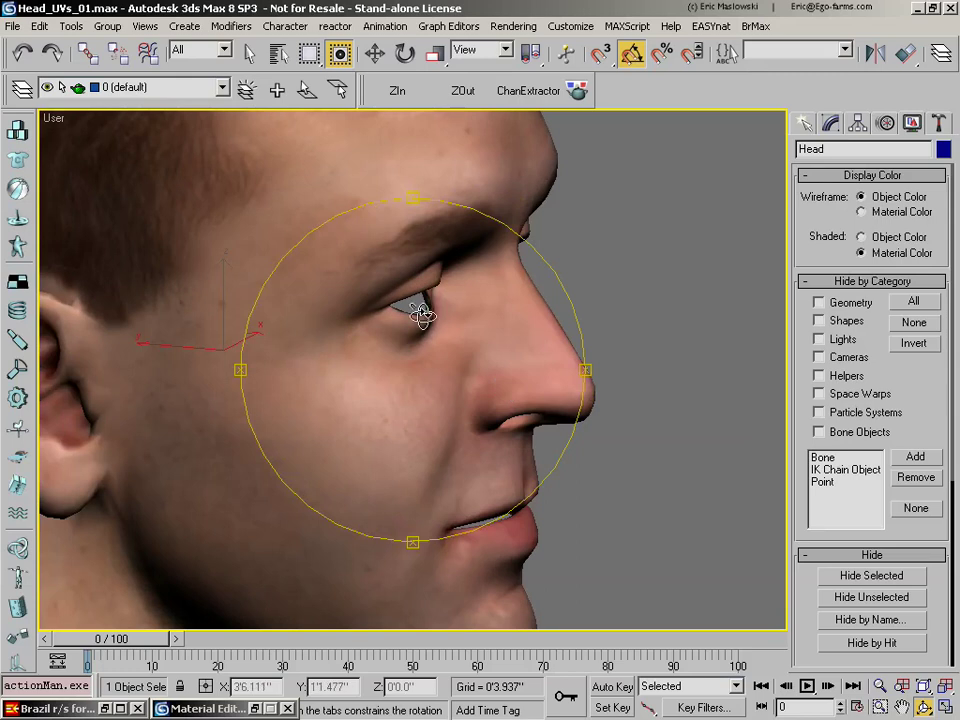
drag(420, 321, 431, 364)
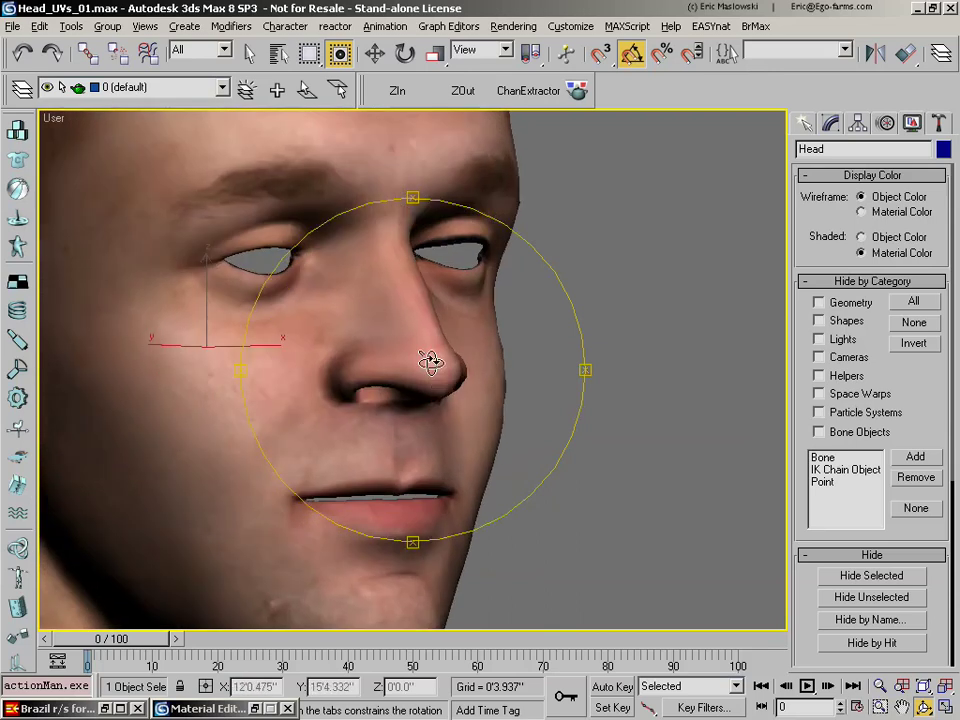
Step: Switch back to Photoshop, set the foreground colour to red #ae2500 and paint the middle of the left eye opening on Layer 4
key(alt+Tab)
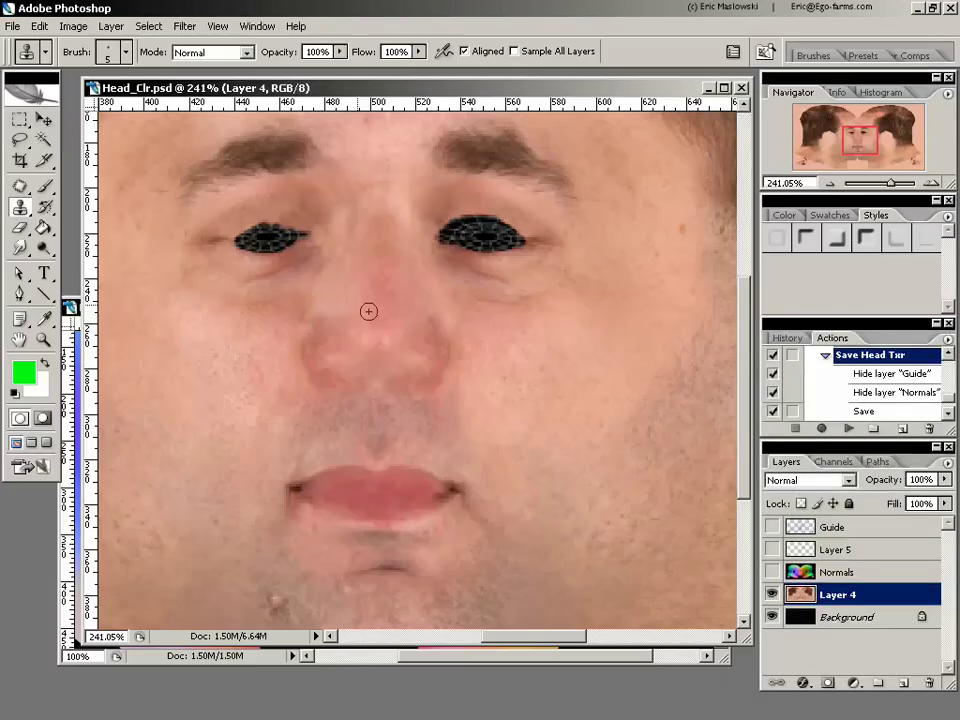
click(43, 340)
drag(315, 210, 190, 300)
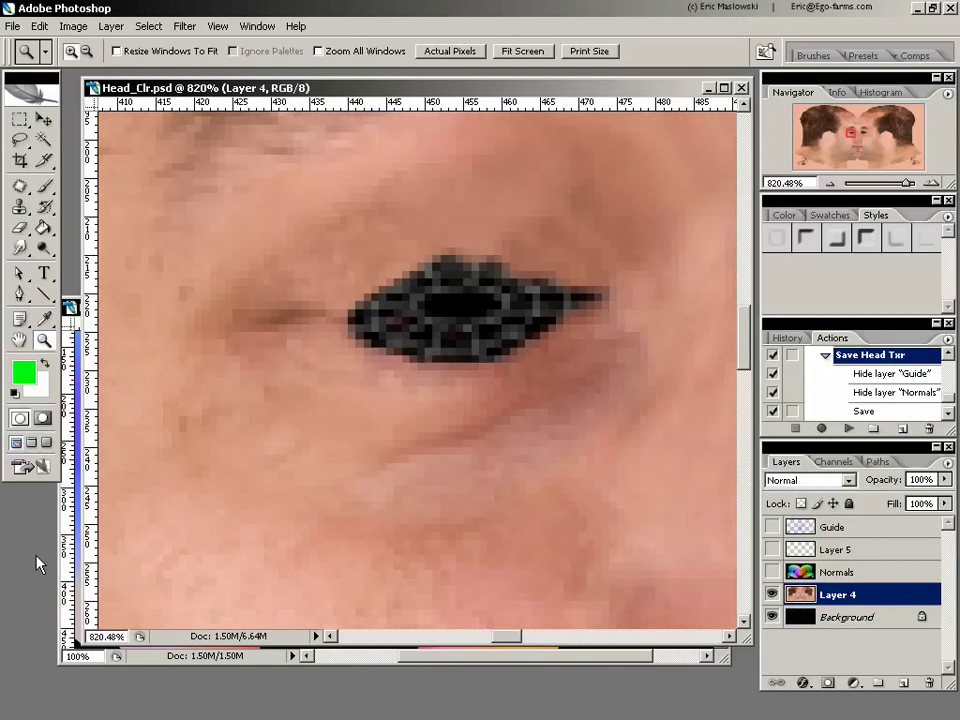
click(44, 318)
click(27, 370)
drag(467, 402, 385, 377)
drag(668, 440, 678, 467)
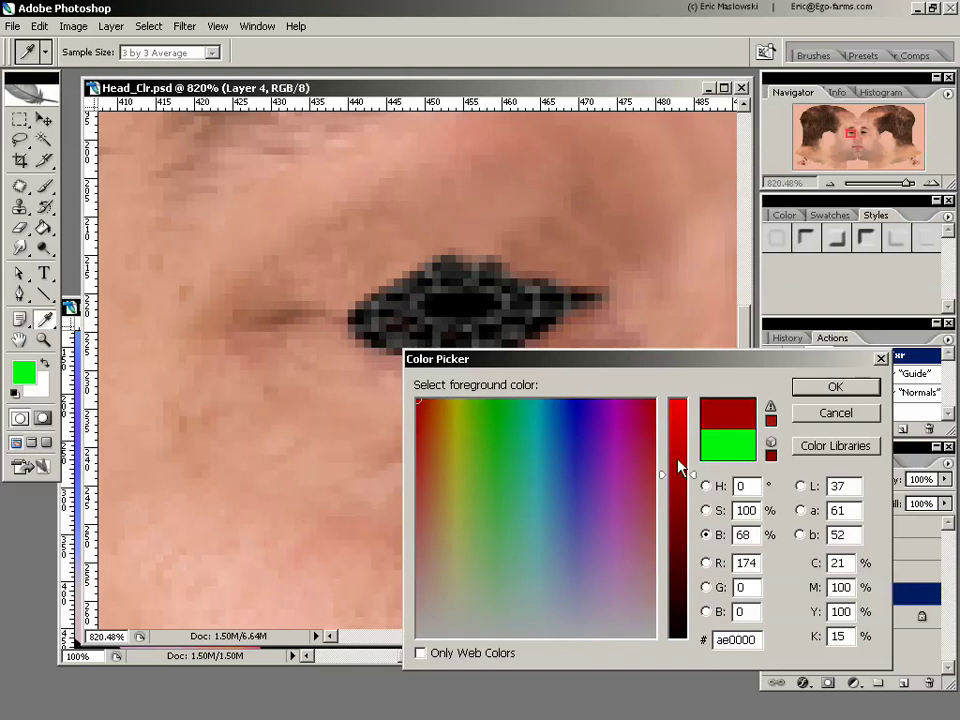
drag(422, 400, 426, 398)
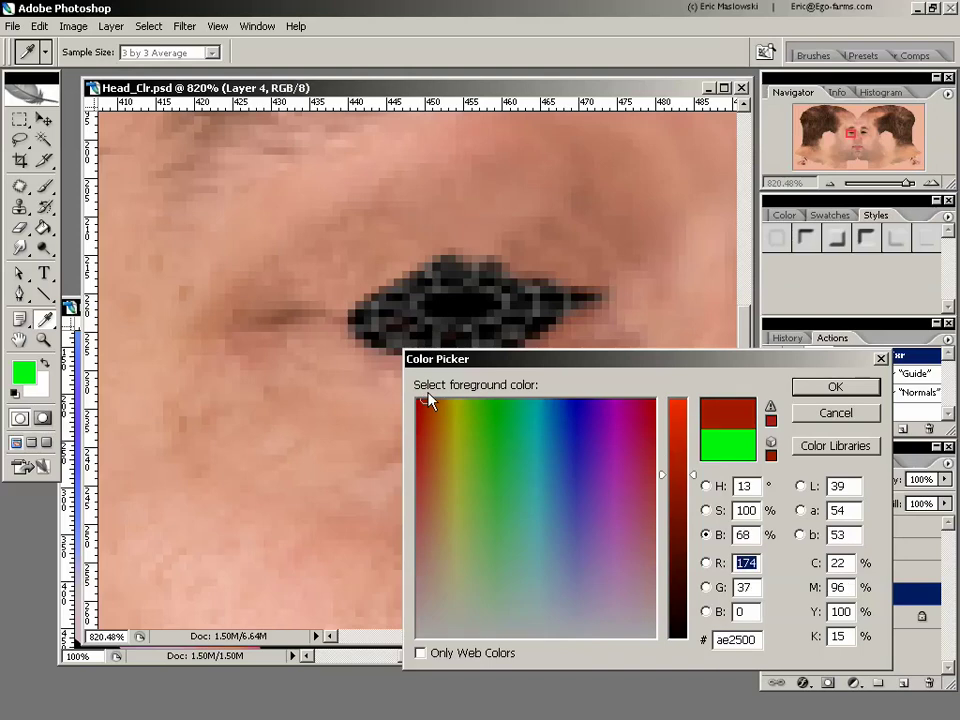
click(833, 389)
key(z)
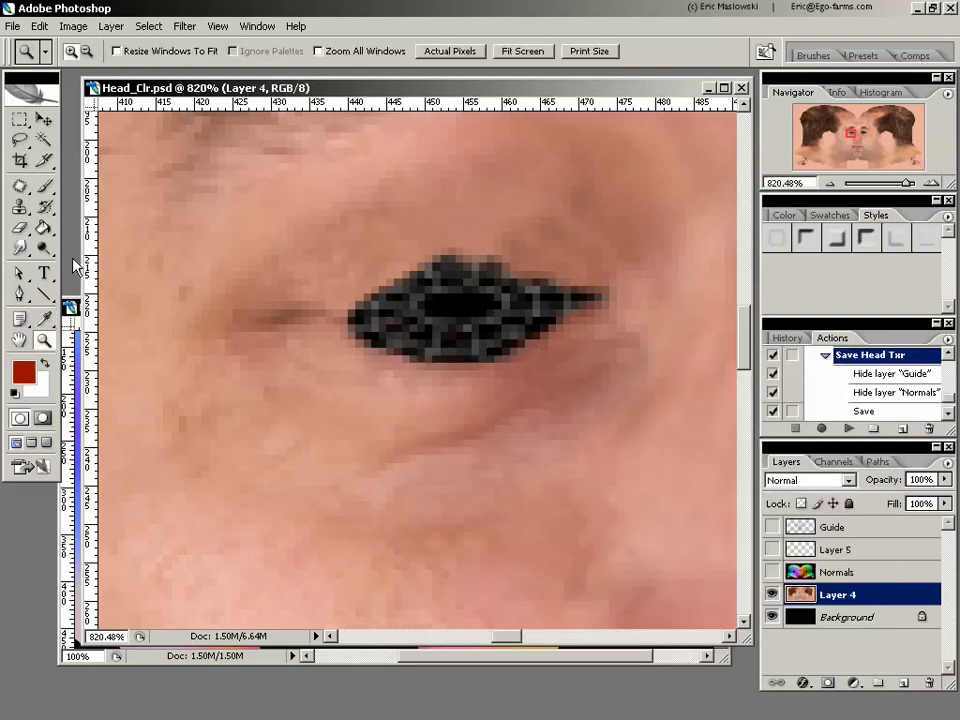
click(44, 186)
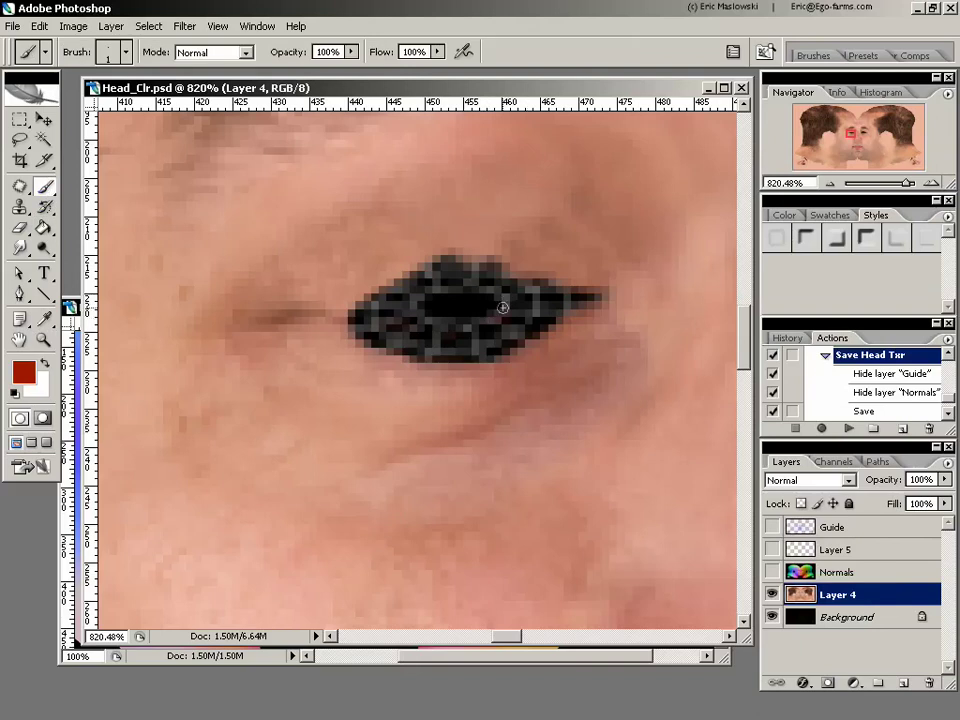
mouse_move(503, 316)
mouse_down()
mouse_move(461, 303)
mouse_move(524, 285)
mouse_move(484, 302)
mouse_move(475, 290)
mouse_move(499, 297)
mouse_move(442, 305)
mouse_up()
Step: Set the foreground colour to darker red #8b1104 and paint the left eye opening out to Layer 5's green outline
click(23, 372)
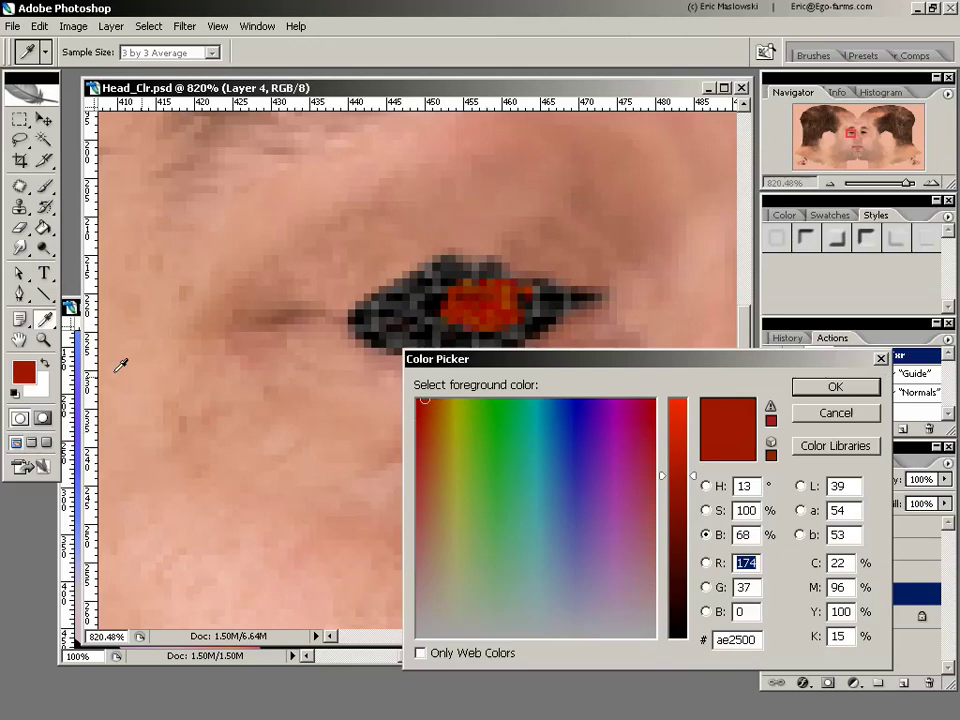
drag(312, 308, 316, 303)
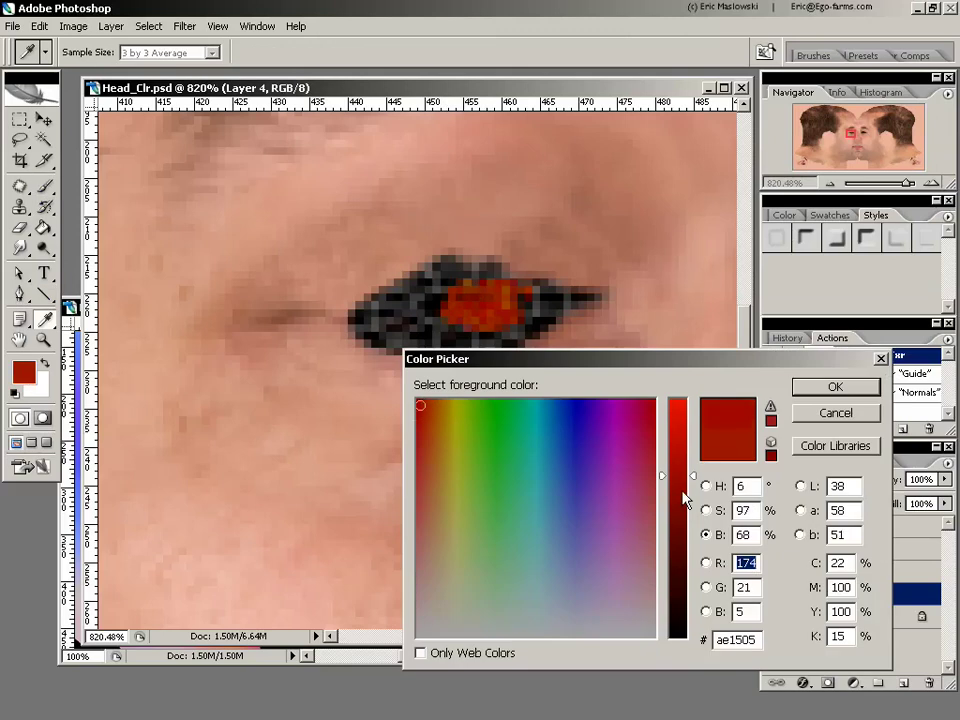
drag(690, 491, 691, 508)
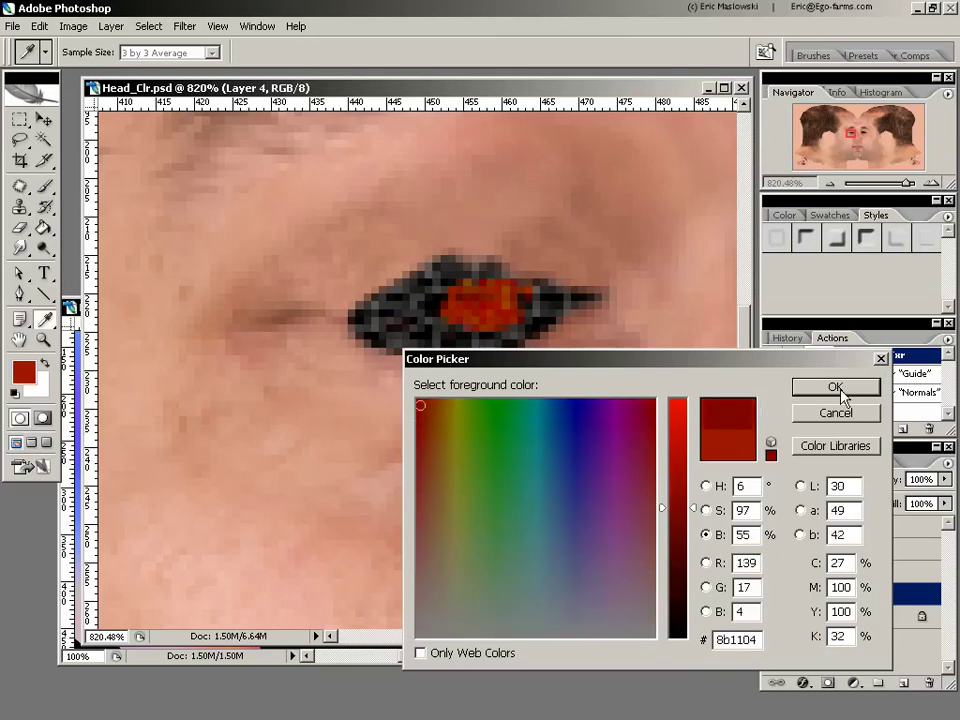
click(833, 387)
key(b)
mouse_move(427, 327)
mouse_down()
mouse_move(504, 296)
mouse_move(398, 307)
mouse_move(429, 272)
mouse_move(370, 304)
mouse_move(420, 286)
mouse_up()
click(769, 549)
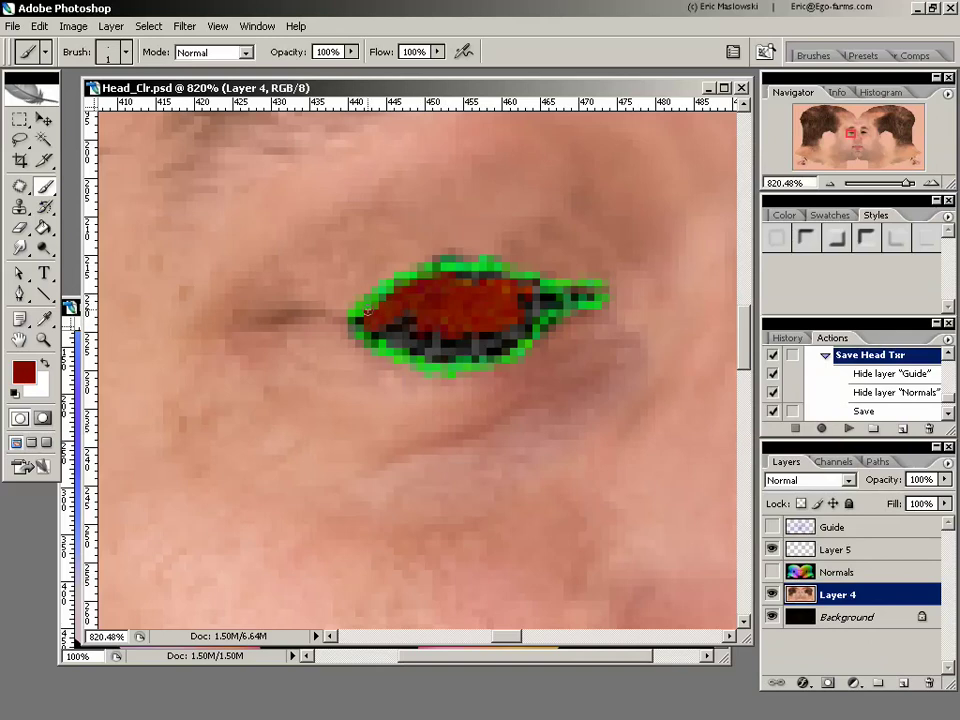
mouse_move(388, 322)
mouse_down()
mouse_move(460, 329)
mouse_move(413, 343)
mouse_move(492, 342)
mouse_move(423, 350)
mouse_move(467, 339)
mouse_move(492, 347)
mouse_move(543, 309)
mouse_move(513, 322)
mouse_move(536, 285)
mouse_up()
Step: Hide Layer 5 and paint the remaining black pixels along the left eye opening's edge and inner corner dark red
key(z)
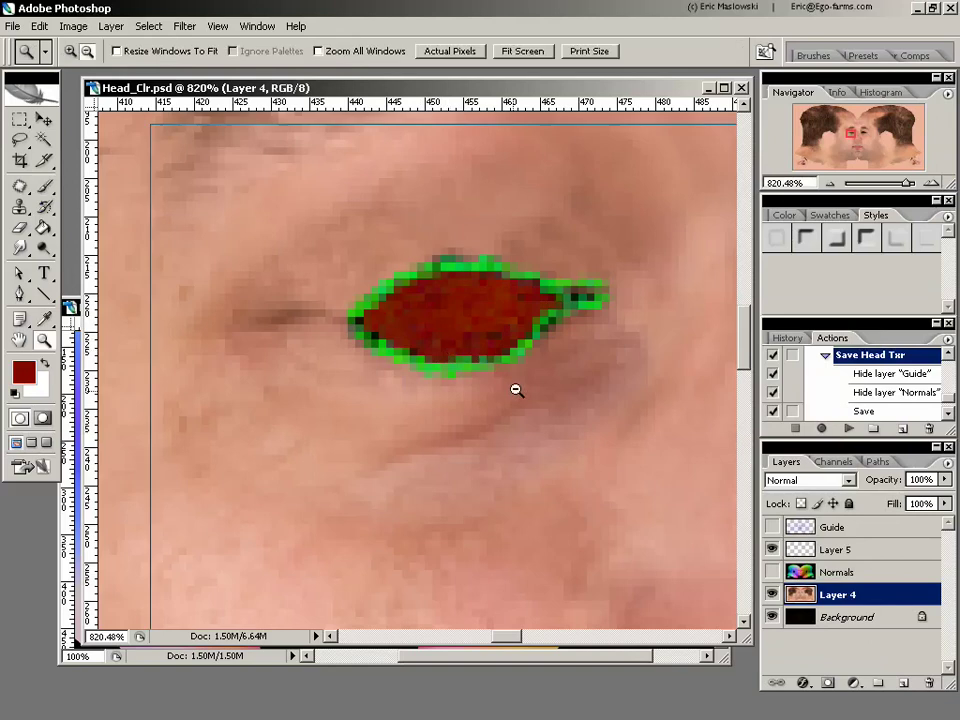
alt+click(514, 390)
alt+click(511, 394)
alt+click(513, 394)
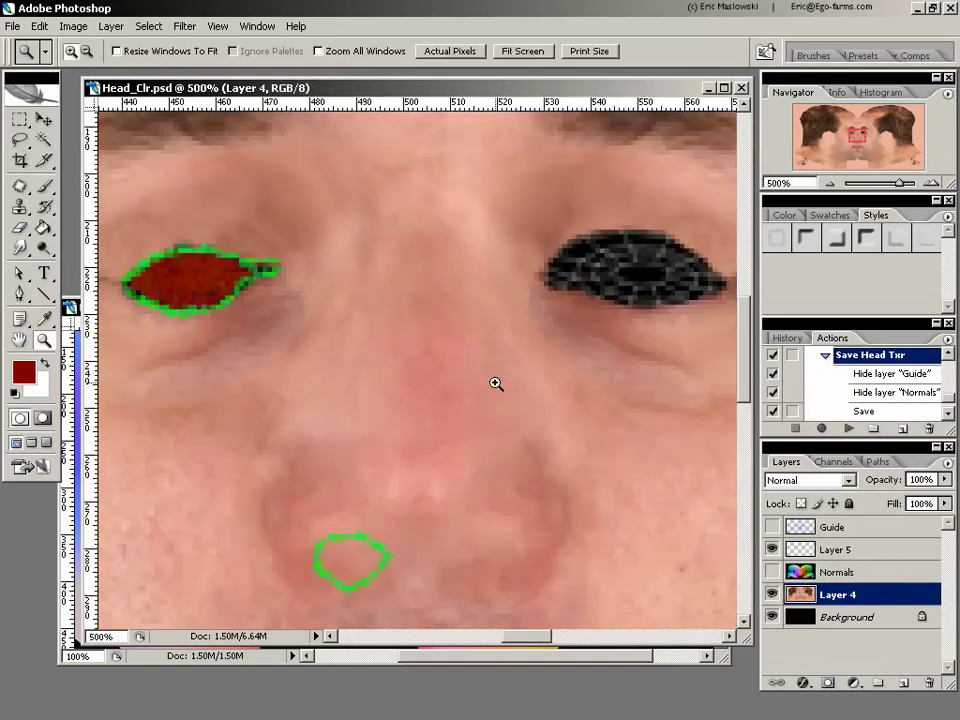
drag(429, 416, 501, 497)
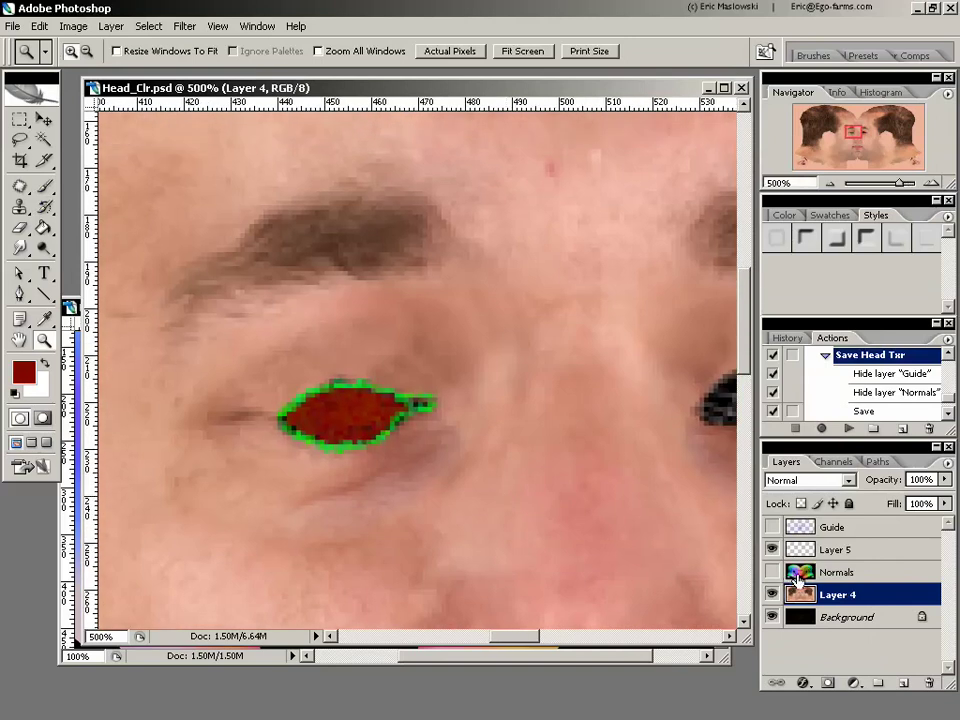
click(771, 549)
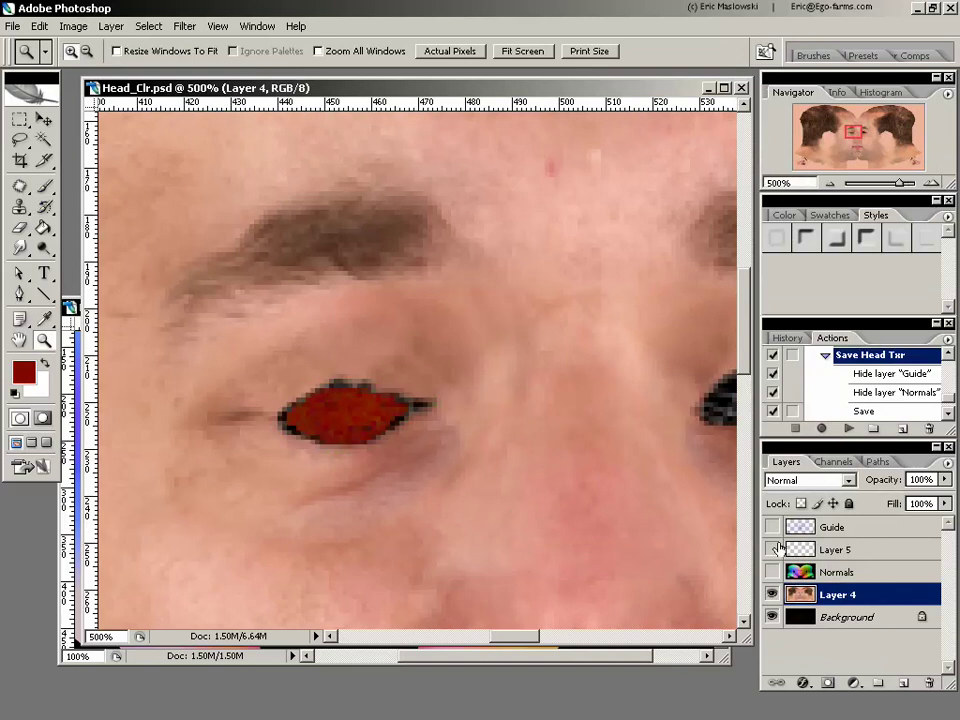
click(44, 187)
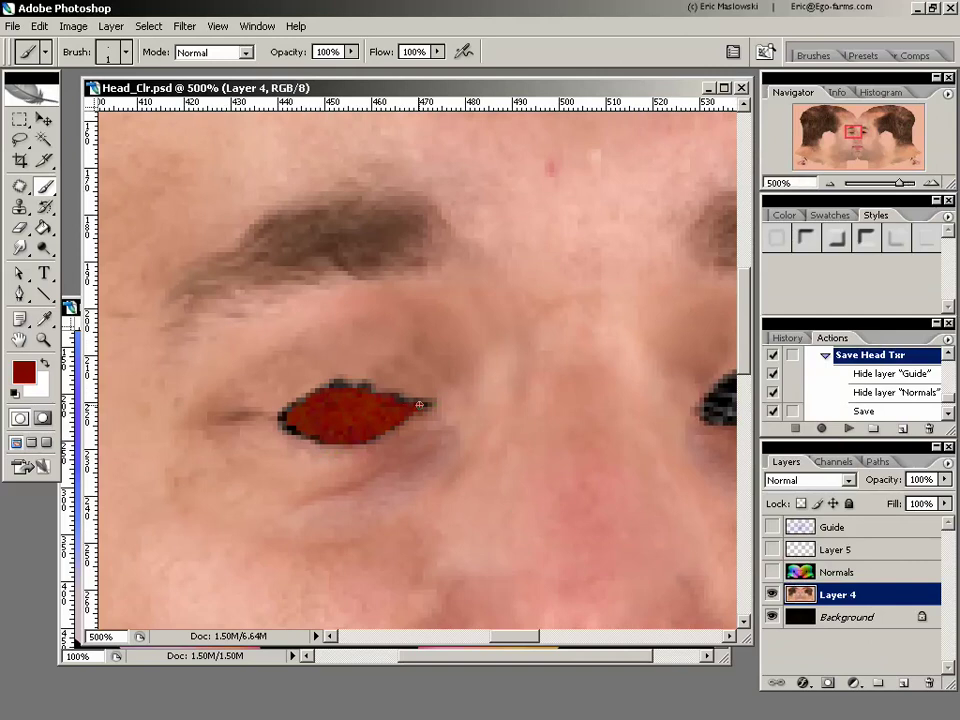
drag(423, 407, 431, 405)
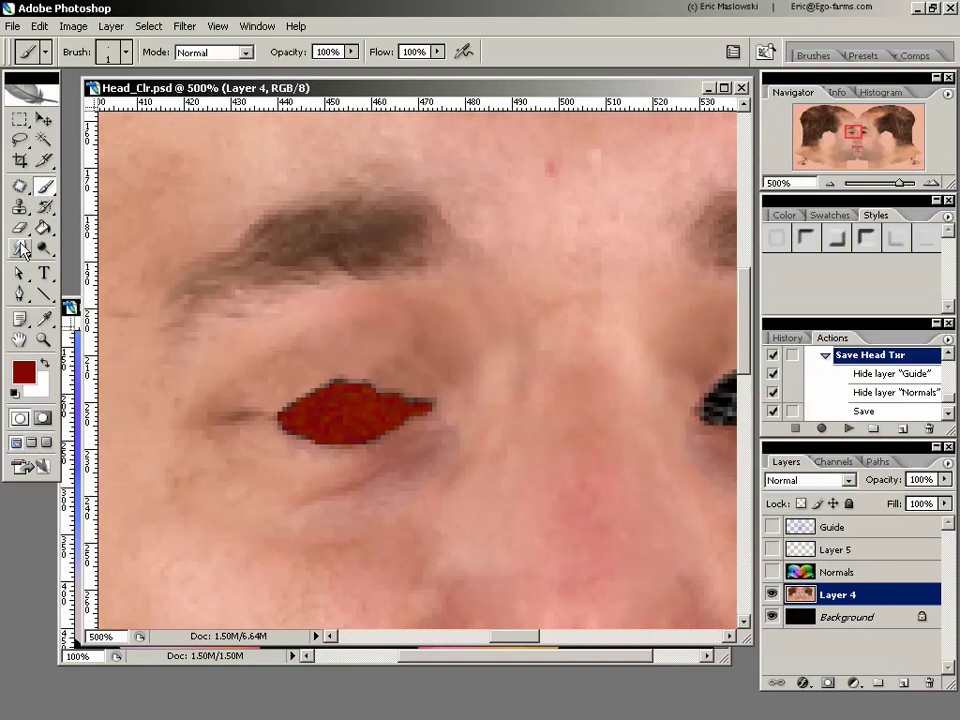
Step: Soften the border between the red eye opening and the skin using the Blur tool with a 3-pixel brush
drag(20, 248, 100, 244)
key(bracketleft)
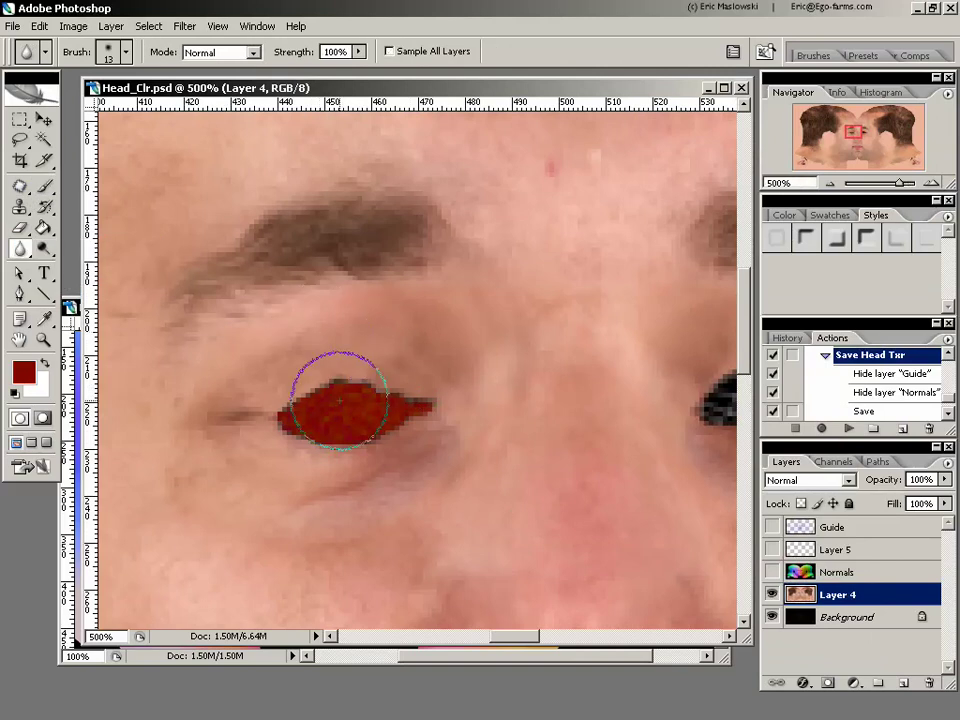
key(bracketleft)
key(bracketleft)
key(bracketleft)
key(bracketleft)
key(bracketleft)
key(bracketleft)
key(bracketleft)
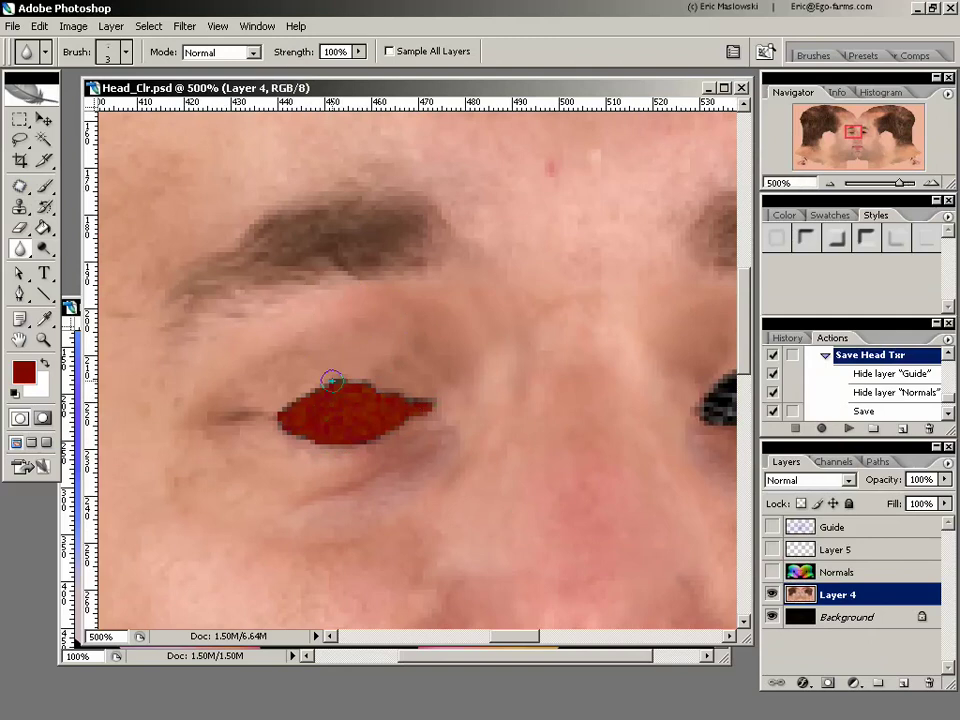
mouse_move(289, 403)
mouse_down()
mouse_move(342, 448)
mouse_move(436, 410)
mouse_move(405, 394)
mouse_move(322, 382)
mouse_move(335, 378)
mouse_move(371, 391)
mouse_move(294, 391)
mouse_move(273, 426)
mouse_move(359, 445)
mouse_move(391, 423)
mouse_move(377, 408)
mouse_move(403, 389)
mouse_up()
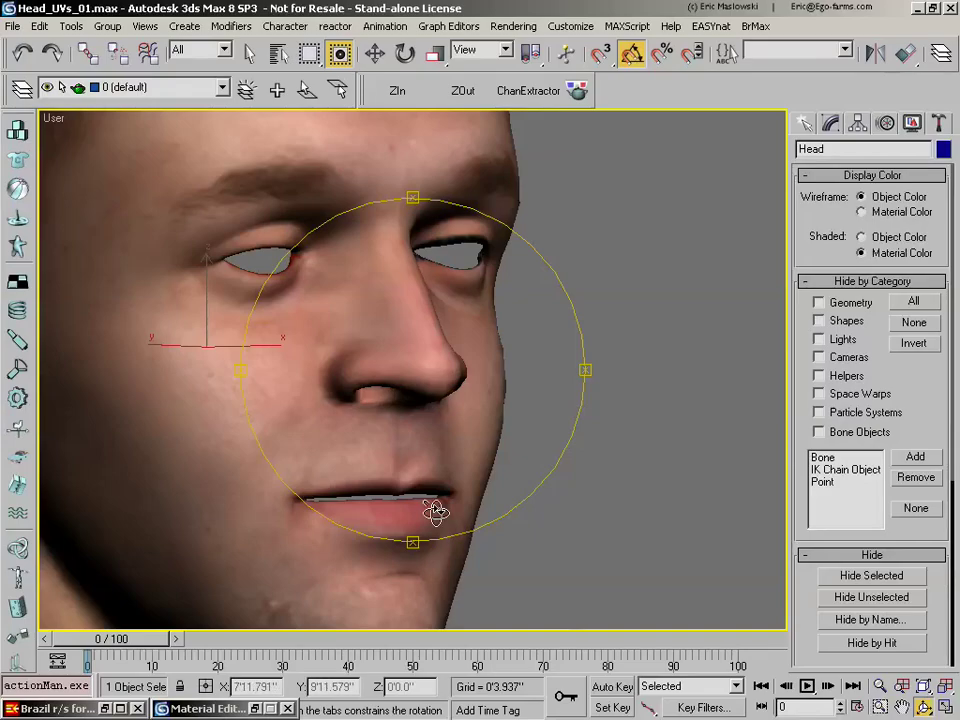
Step: Examine the reddened eyelid rim on the head in 3ds Max from the front, side and three-quarter views
drag(435, 510, 396, 343)
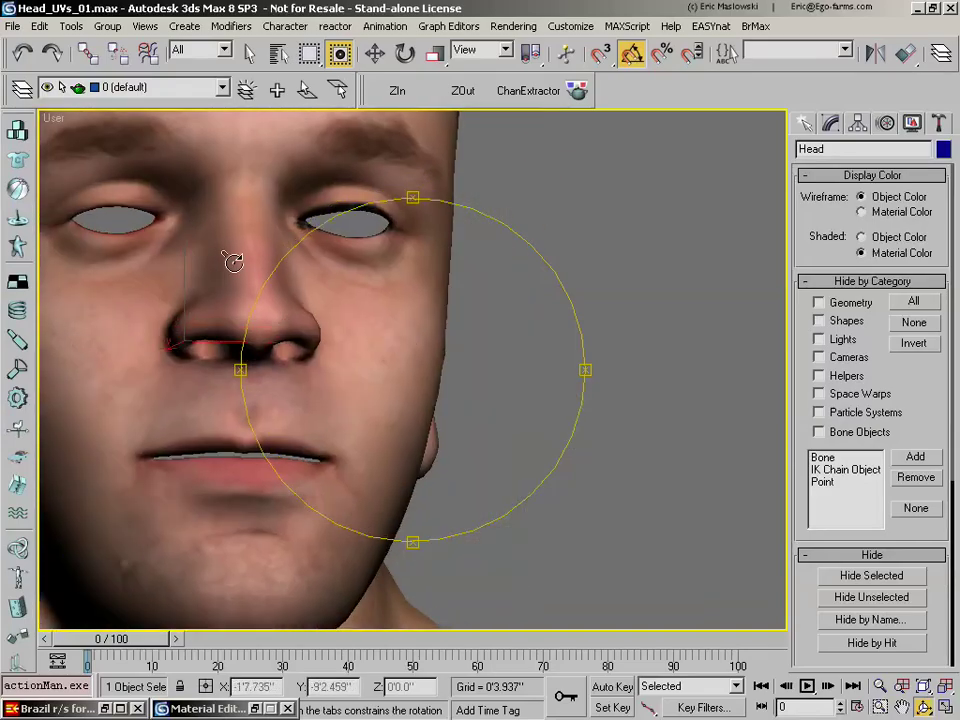
drag(279, 263, 531, 407)
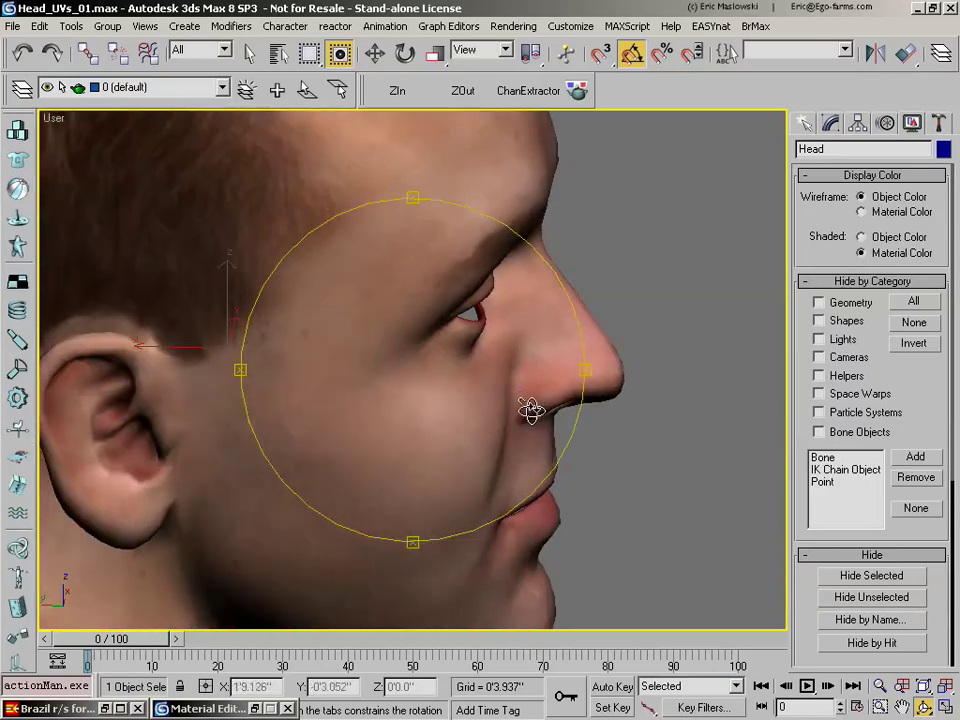
drag(446, 409, 343, 390)
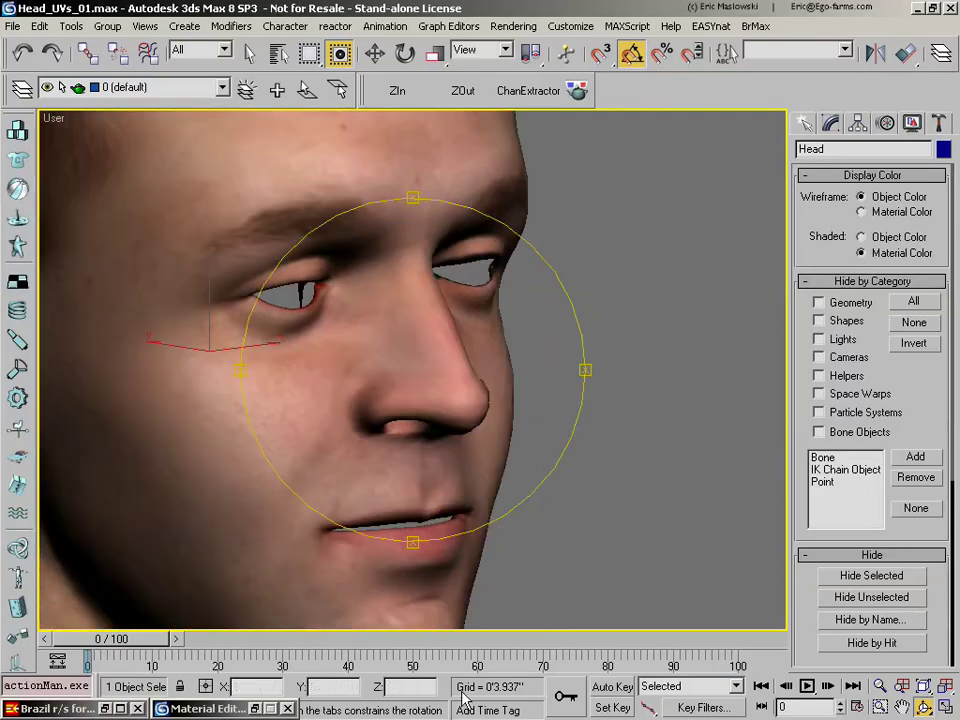
Step: Switch to Photoshop and view the whole face area of the head texture at 100%
key(alt+Tab)
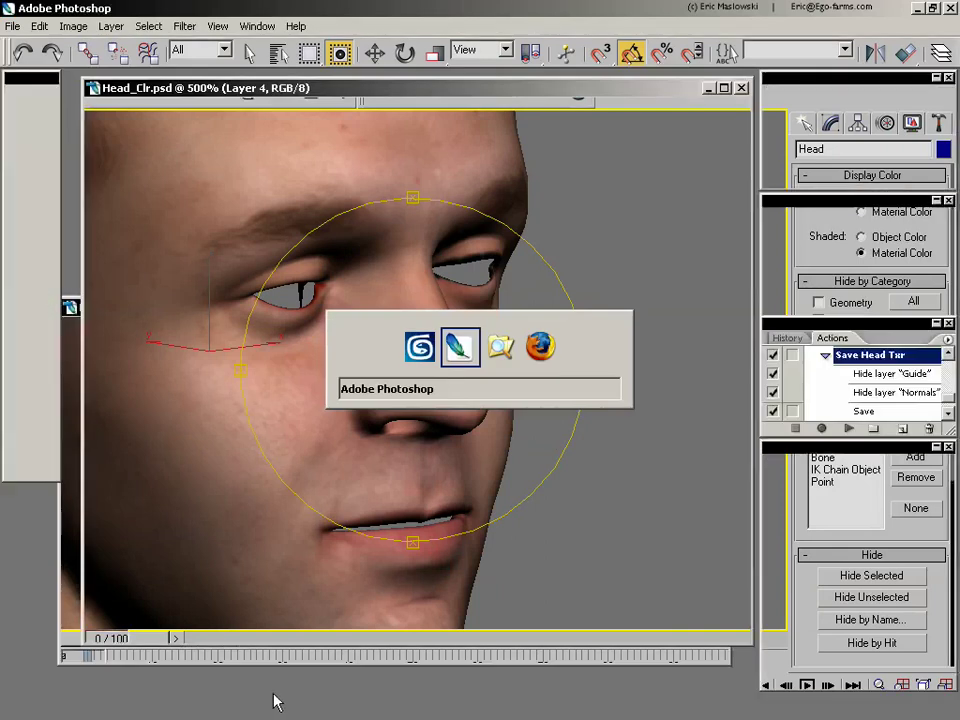
key(z)
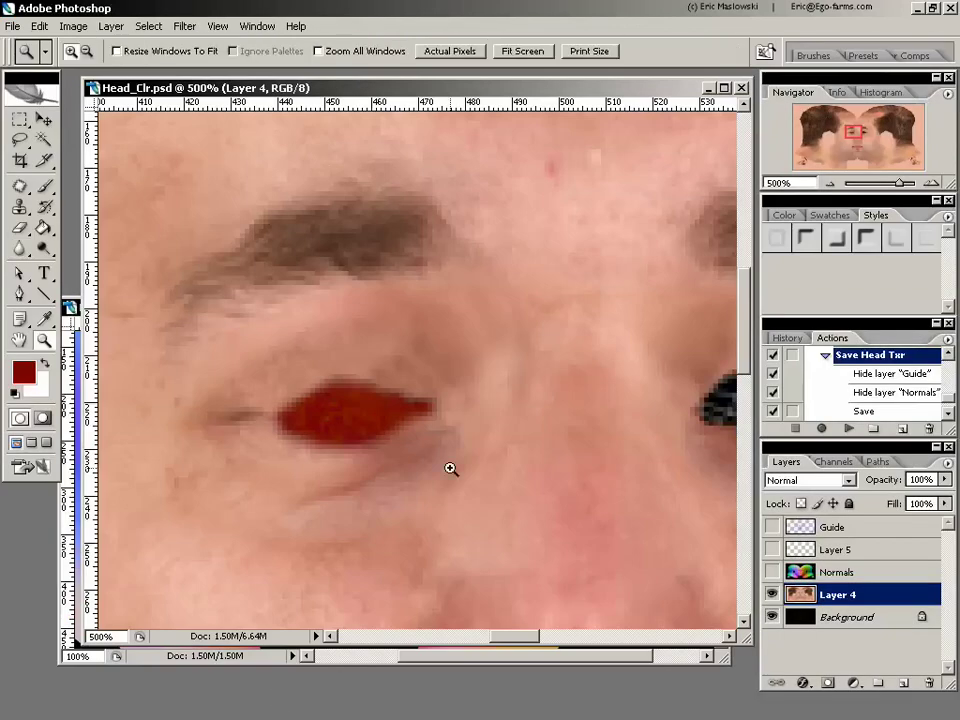
alt+click(455, 485)
alt+click(458, 495)
alt+click(458, 495)
alt+click(460, 497)
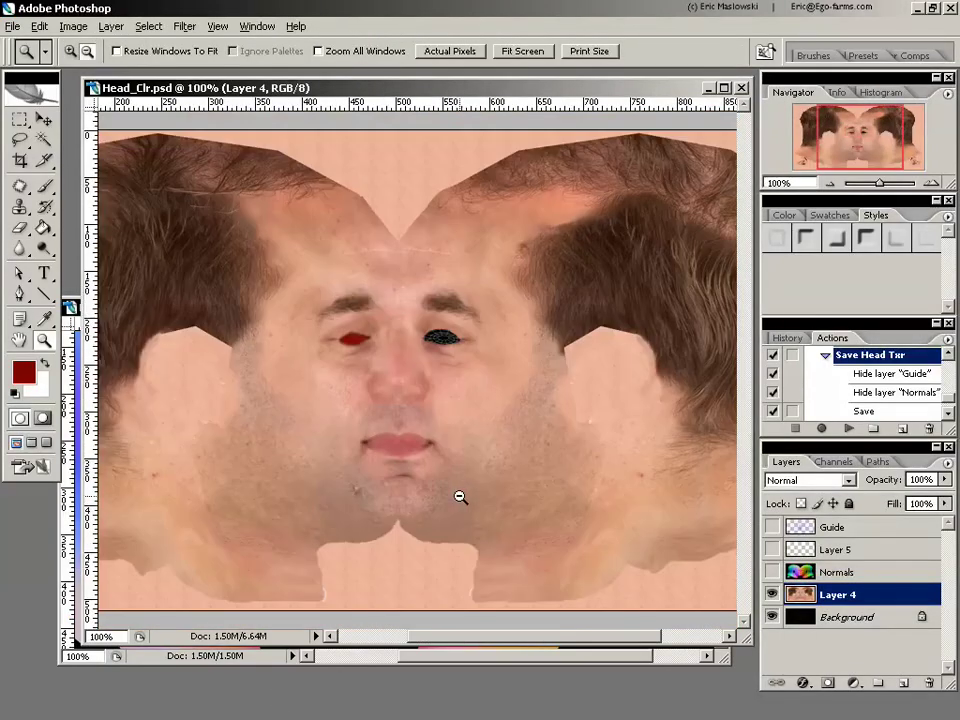